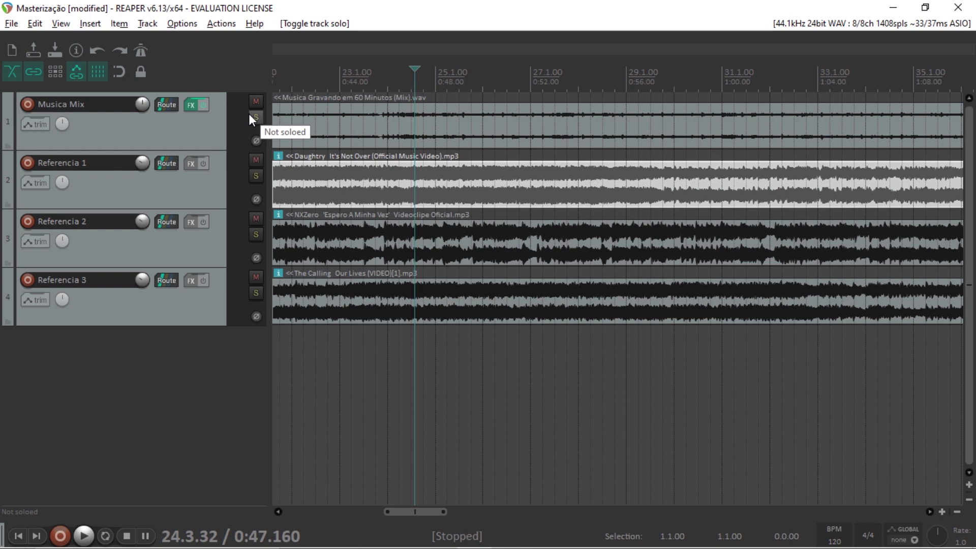
# - Add the ClipStar (x86) plug-in to the Musica Mix track's effects chain and close the chain window
pyautogui.press('f')
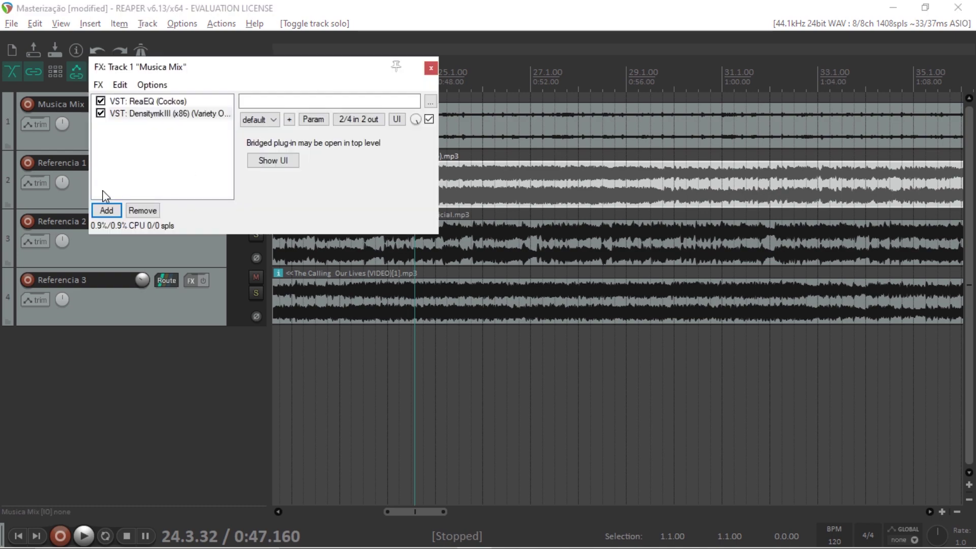
pyautogui.click(105, 210)
pyautogui.press('BackSpace')
pyautogui.press('BackSpace')
pyautogui.press('BackSpace')
pyautogui.press('BackSpace')
pyautogui.write('dens')
pyautogui.doubleClick(301, 104)
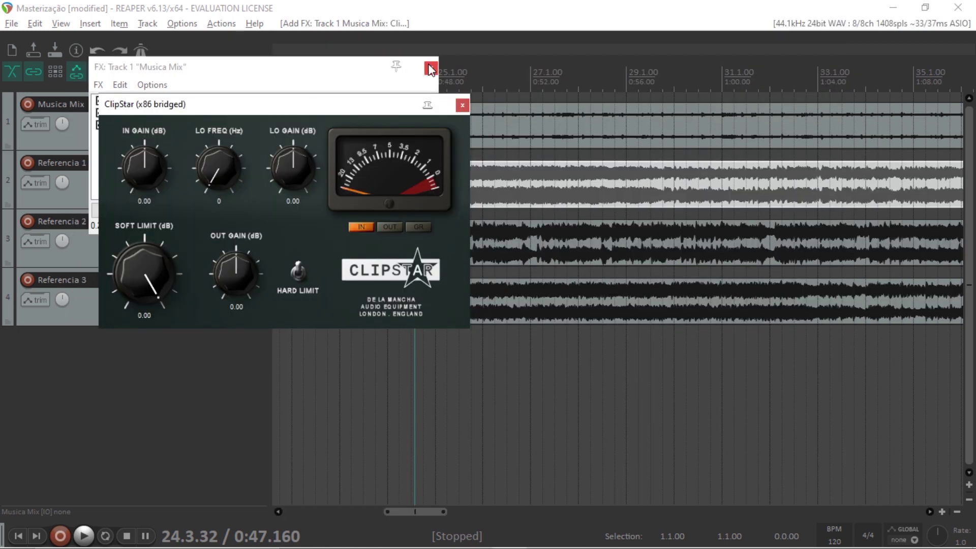
pyautogui.click(429, 68)
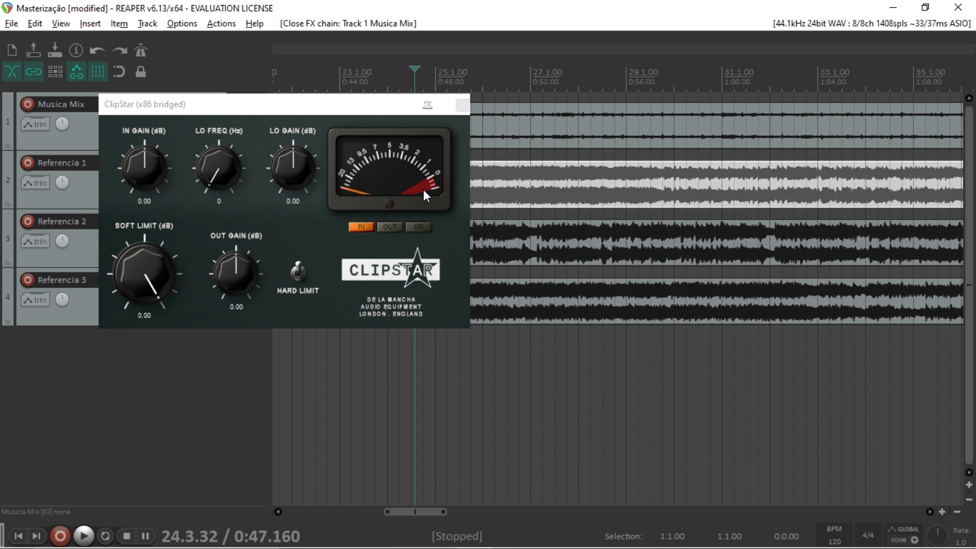
# - Place the edit cursor at about 0:21 and move the ClipStar window clear of the Musica Mix track
pyautogui.click(336, 84)
pyautogui.scroll(-3, 336, 84)
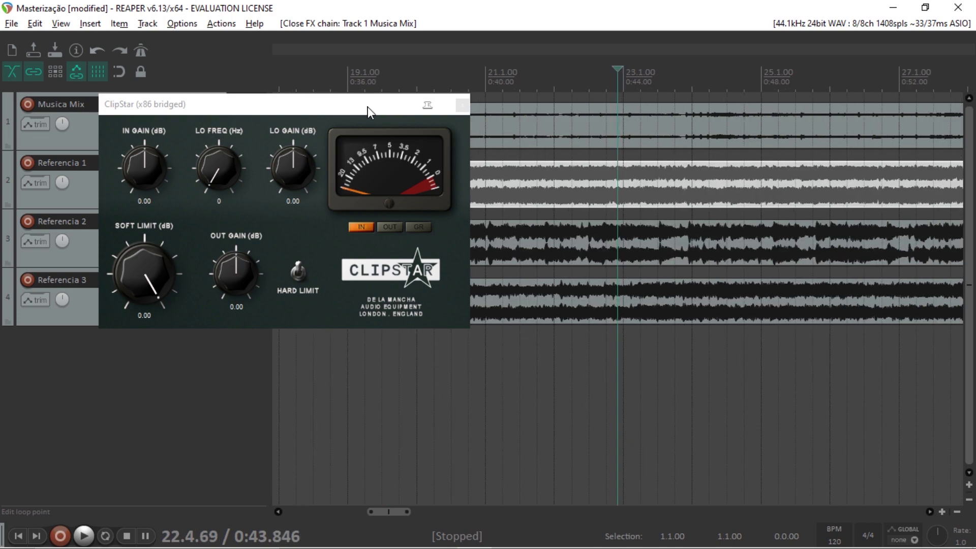
pyautogui.scroll(-2, 413, 72)
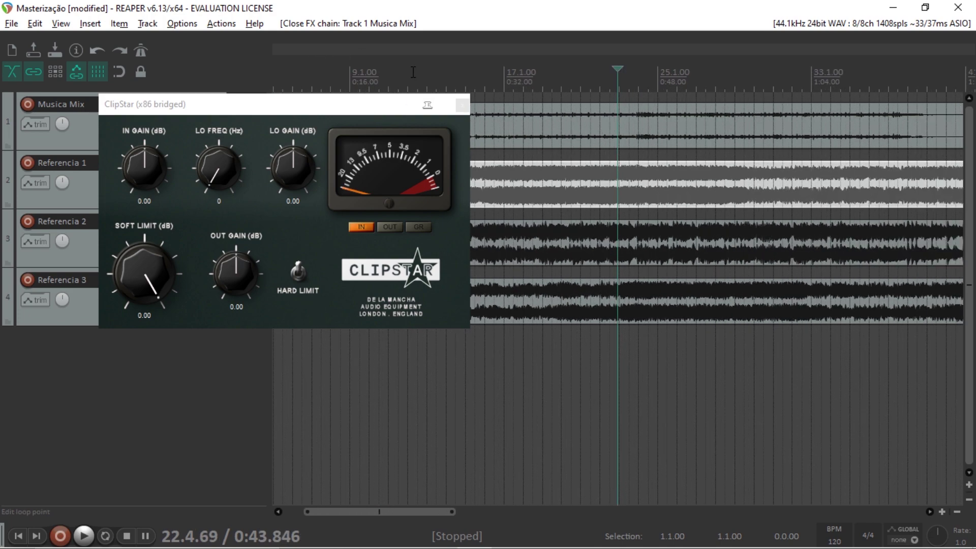
pyautogui.click(433, 76)
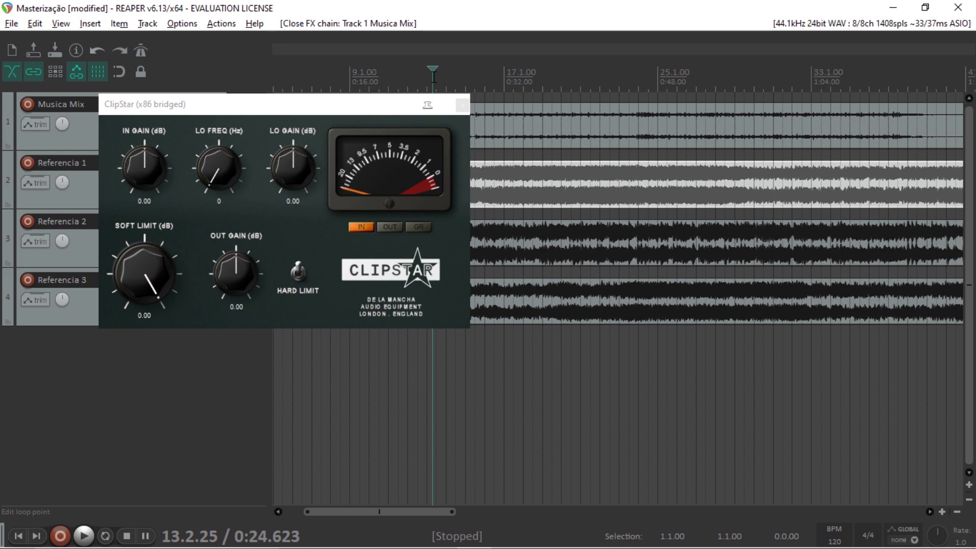
pyautogui.moveTo(255, 112); pyautogui.dragTo(379, 221)
pyautogui.click(402, 76)
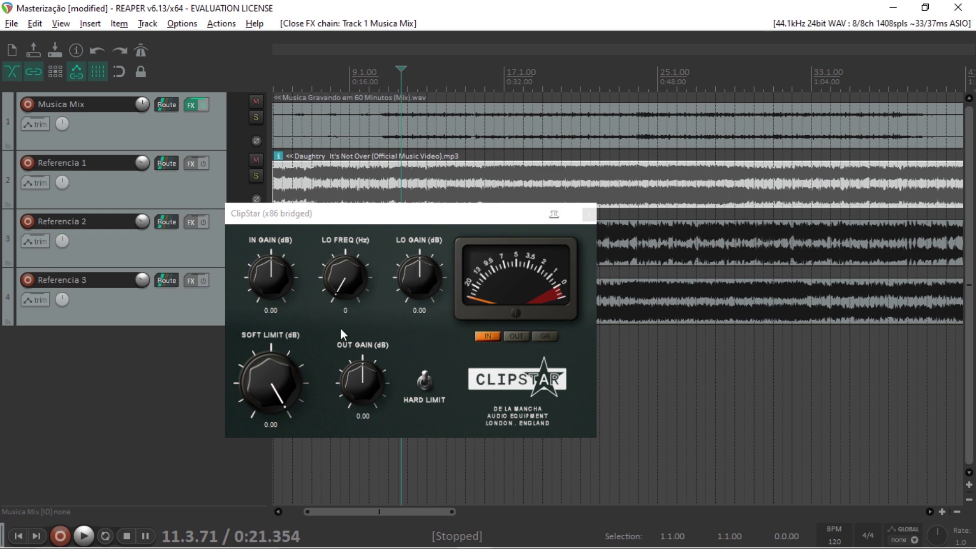
# - Solo the Musica Mix track and set ClipStar's soft limit to about -0.98 dB
pyautogui.moveTo(255, 355); pyautogui.dragTo(346, 278)
pyautogui.moveTo(299, 335); pyautogui.dragTo(301, 311)
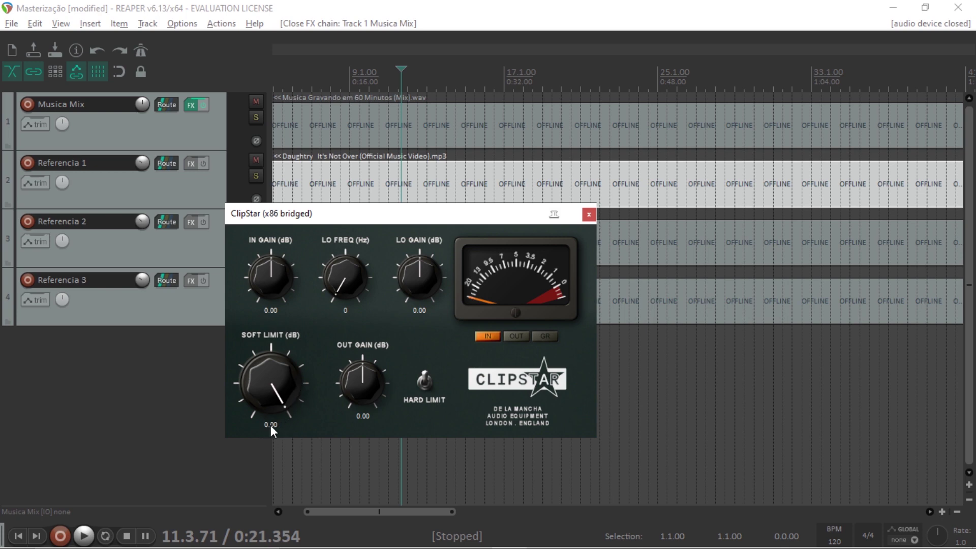
pyautogui.moveTo(279, 423); pyautogui.dragTo(353, 319)
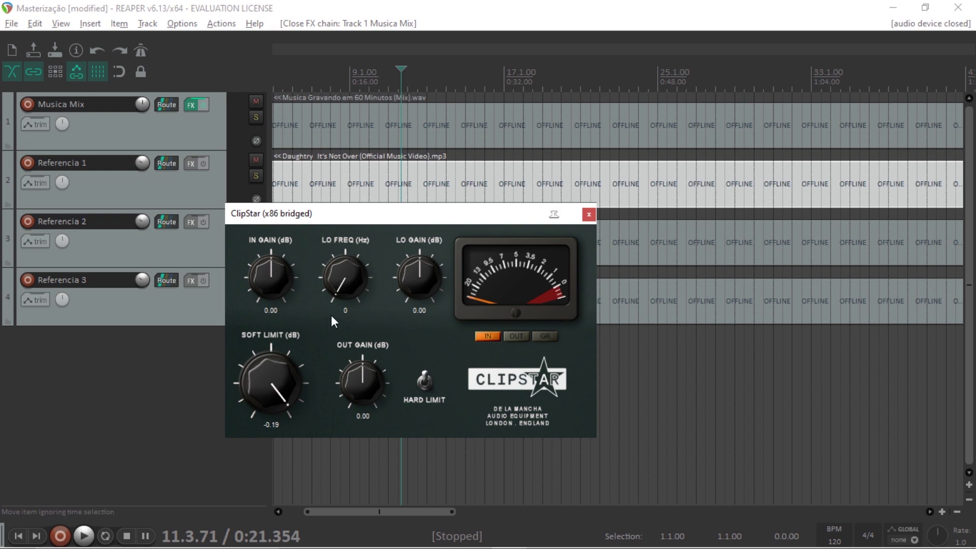
pyautogui.press('F6')
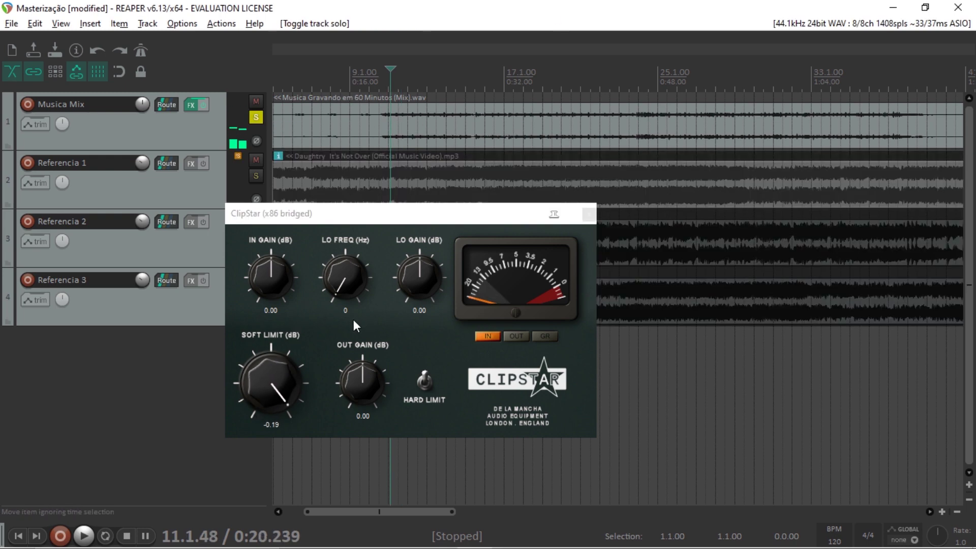
pyautogui.moveTo(278, 362); pyautogui.dragTo(261, 389)
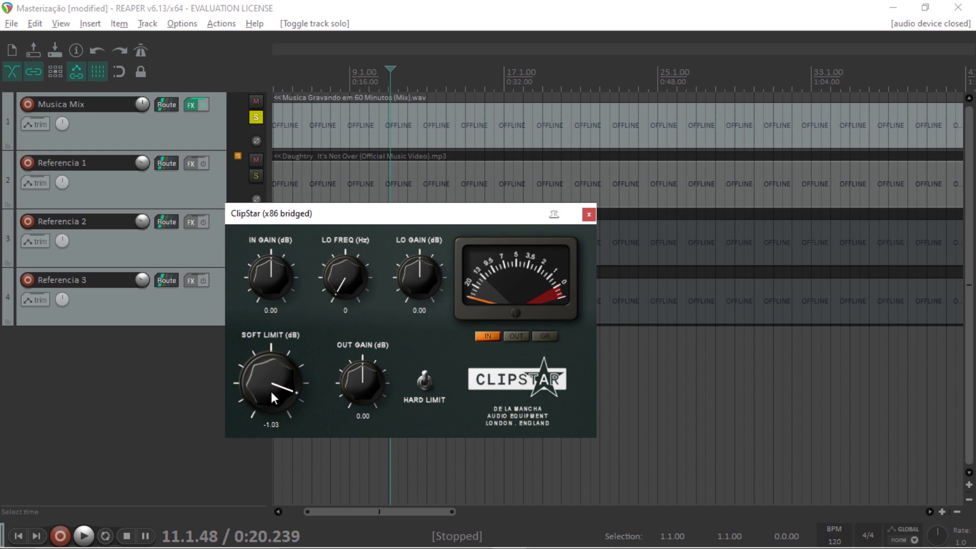
pyautogui.moveTo(257, 386); pyautogui.dragTo(257, 386)
# - Play the mix from about 0:20 and raise ClipStar's input gain to 10.20 dB while listening
pyautogui.press('space')
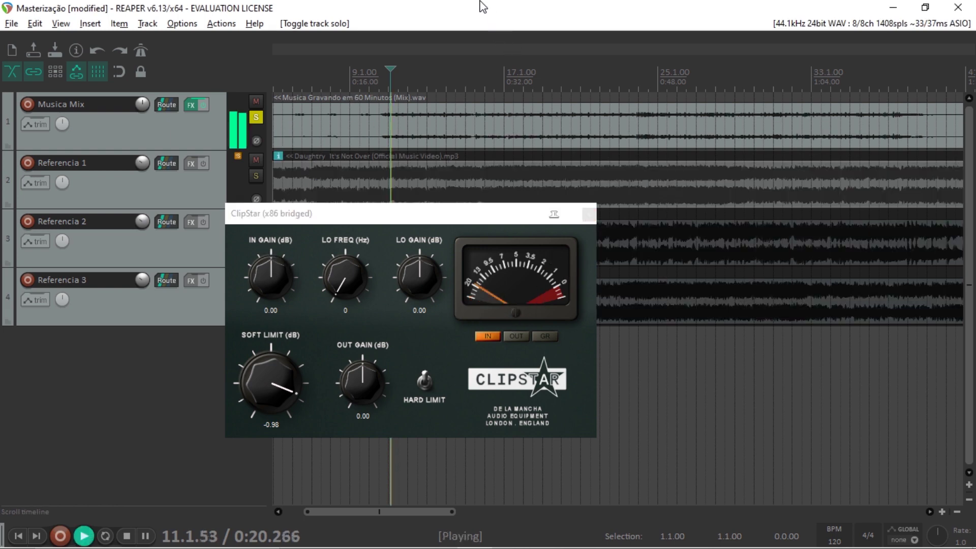
pyautogui.moveTo(260, 284); pyautogui.dragTo(289, 265)
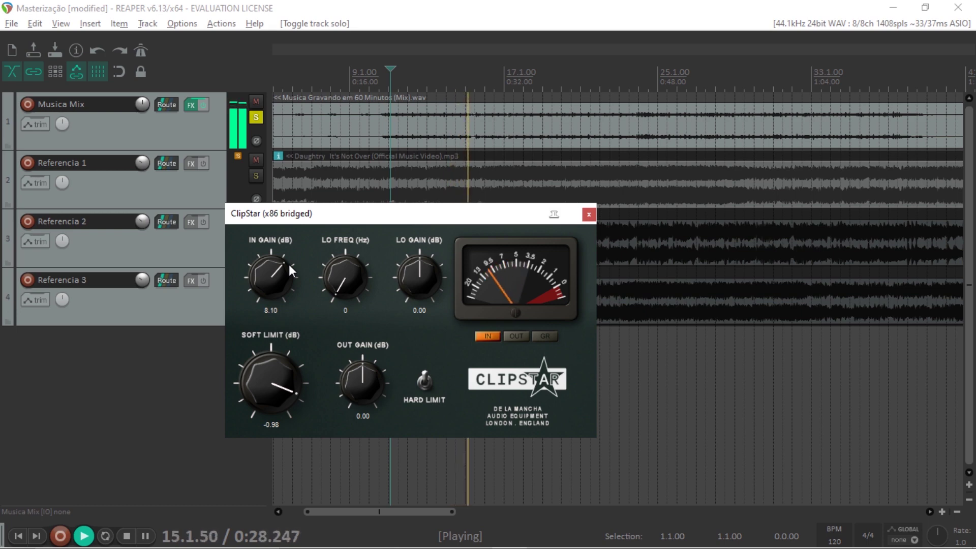
pyautogui.moveTo(289, 265); pyautogui.dragTo(301, 256)
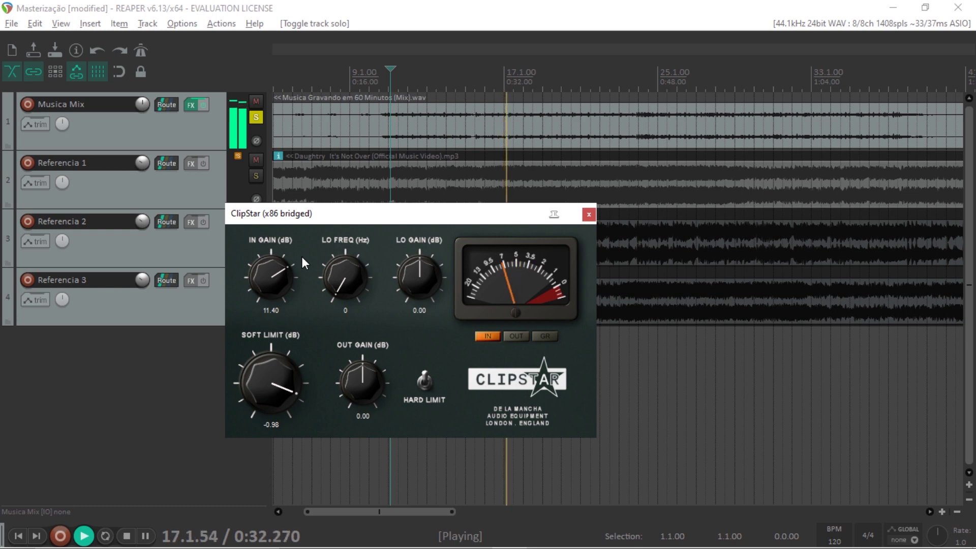
pyautogui.moveTo(301, 256); pyautogui.dragTo(283, 267)
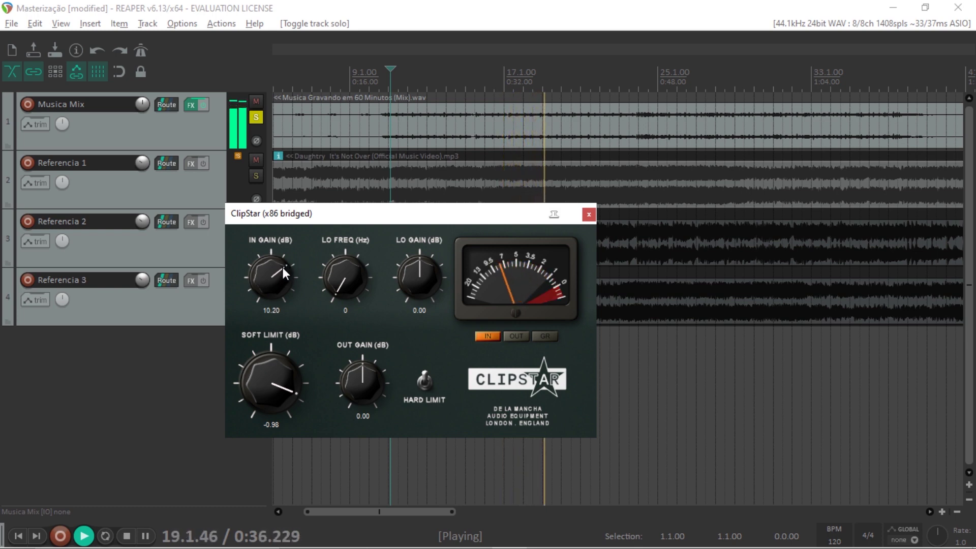
pyautogui.click(421, 5)
pyautogui.press('space')
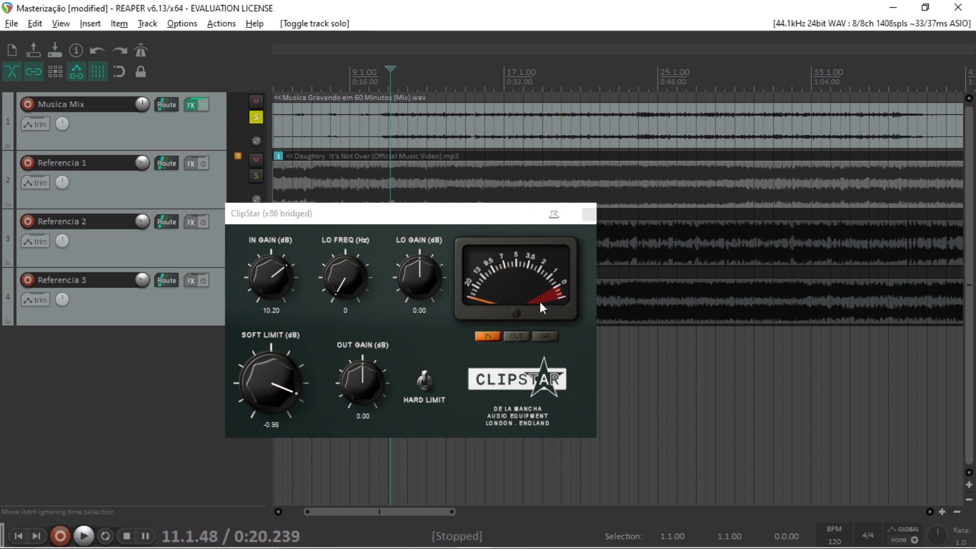
# - Play the mix from about 0:42 and set ClipStar's input gain to 8.10 dB while listening
pyautogui.click(573, 75)
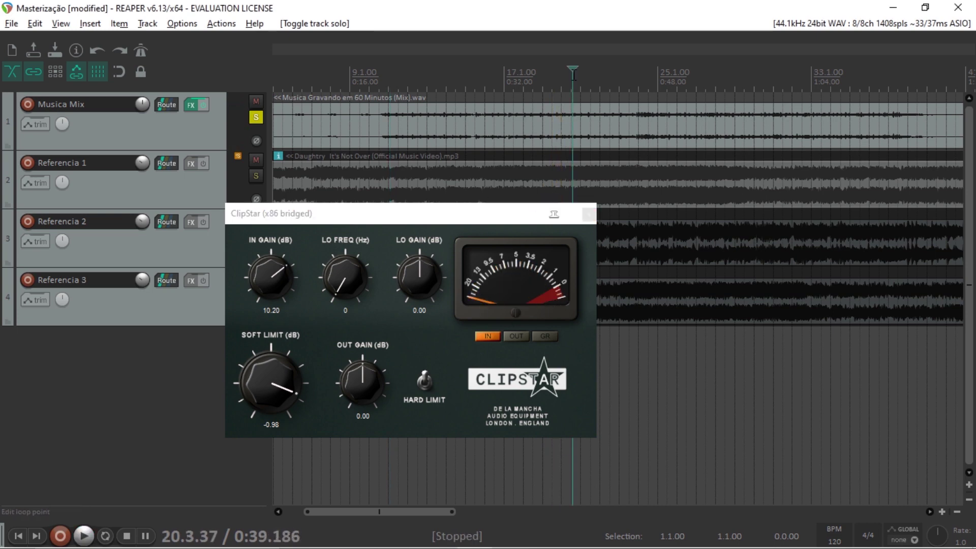
pyautogui.click(602, 76)
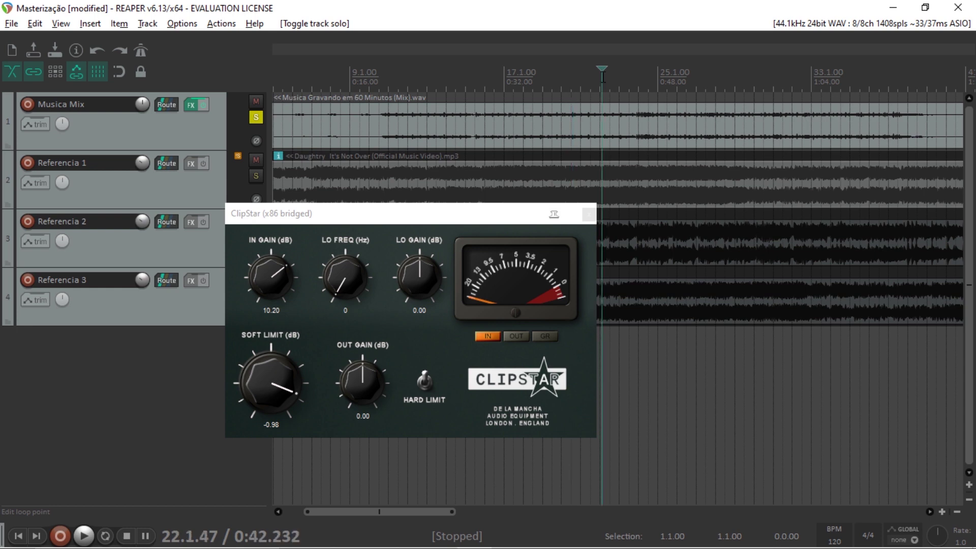
pyautogui.press('space')
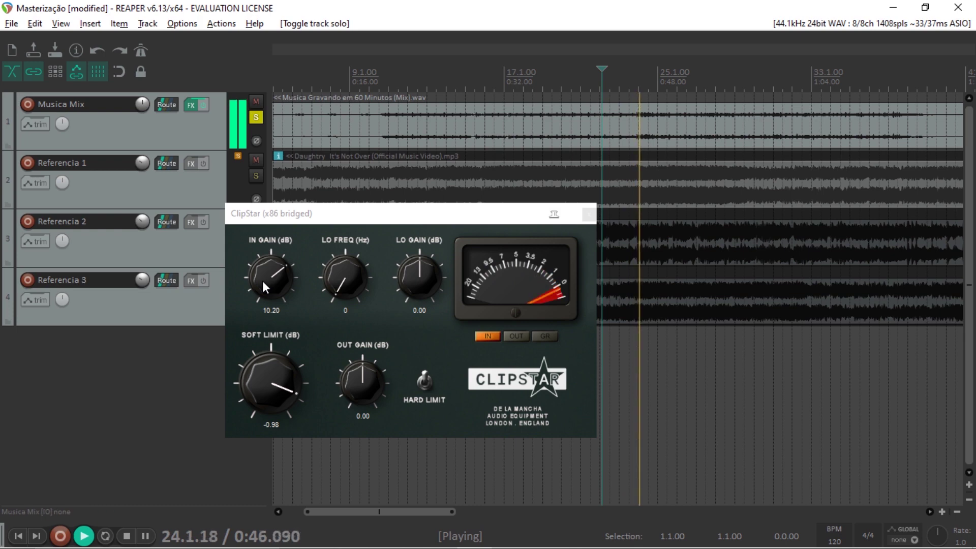
pyautogui.moveTo(263, 281); pyautogui.dragTo(259, 286)
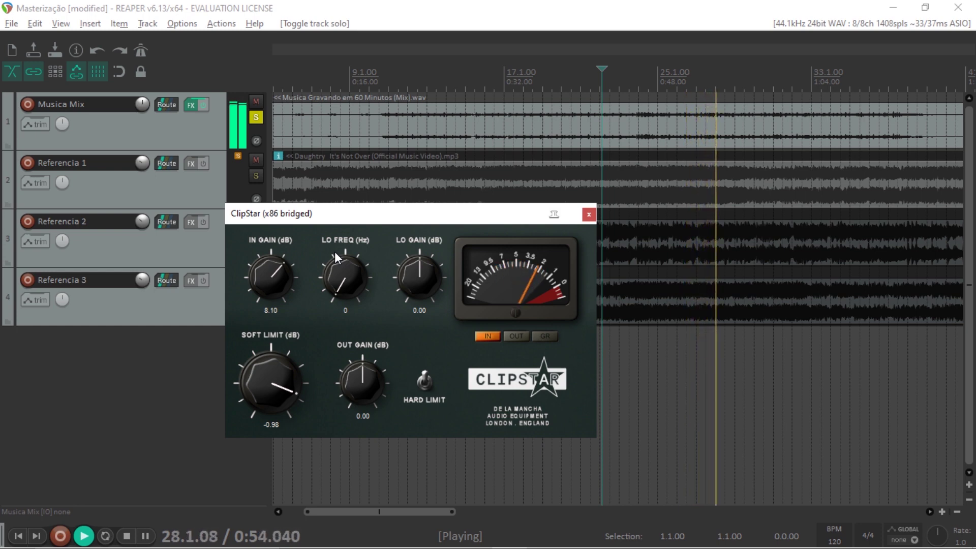
pyautogui.click(474, 6)
pyautogui.press('space')
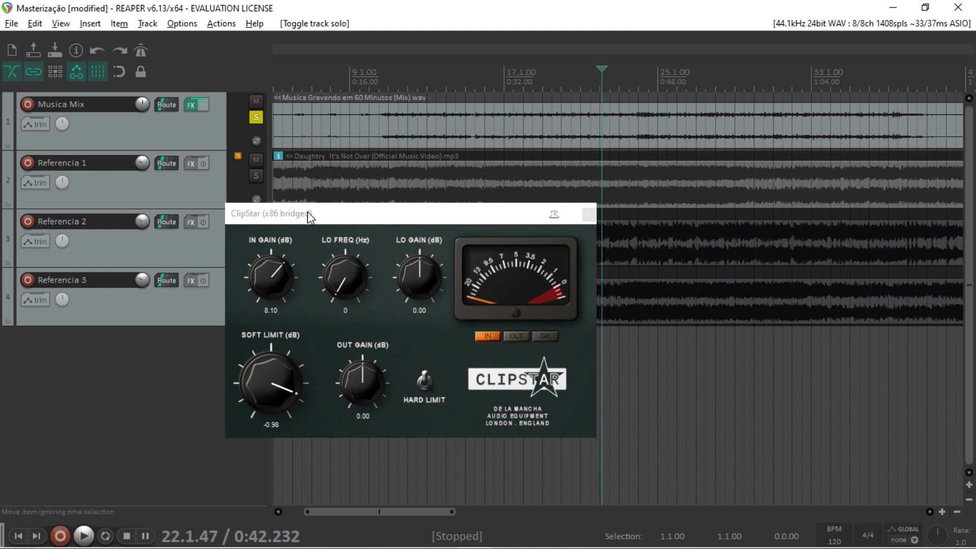
# - Set ClipStar's soft limit to -1.03 dB and move its window away from the track controls
pyautogui.click(265, 381)
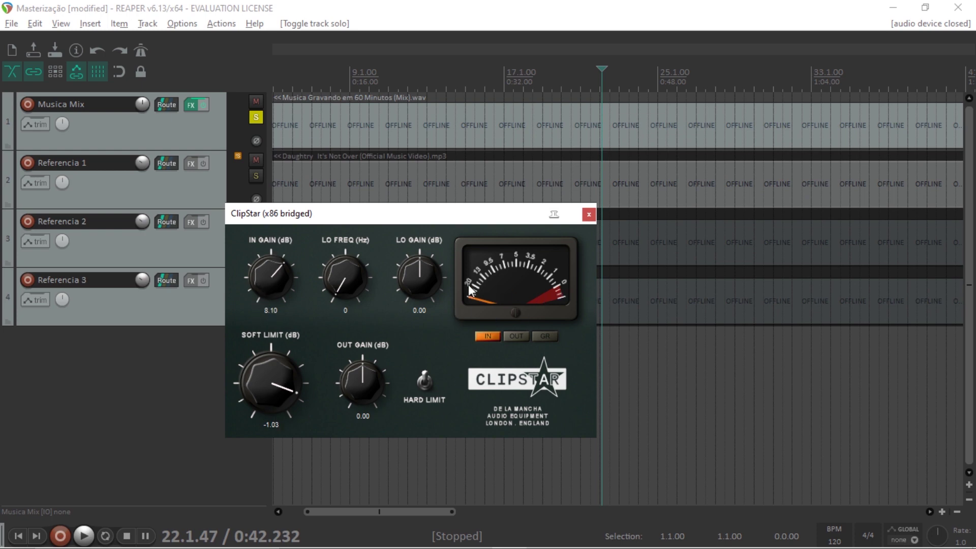
pyautogui.click(535, 6)
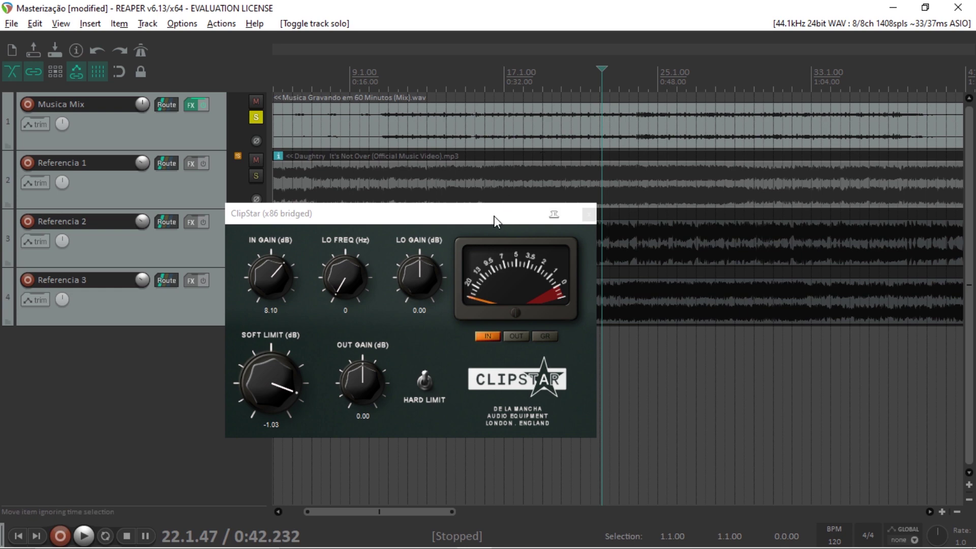
pyautogui.moveTo(492, 217); pyautogui.dragTo(523, 211)
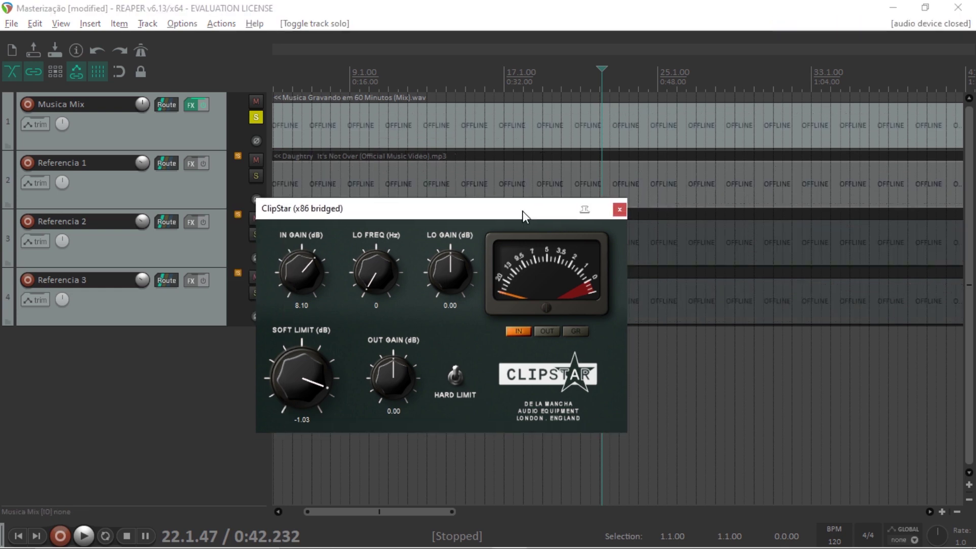
# - Compare Musica Mix during playback with ClipStar bypassed and enabled, leaving it enabled, and close both effect windows
pyautogui.click(192, 108)
pyautogui.click(100, 127)
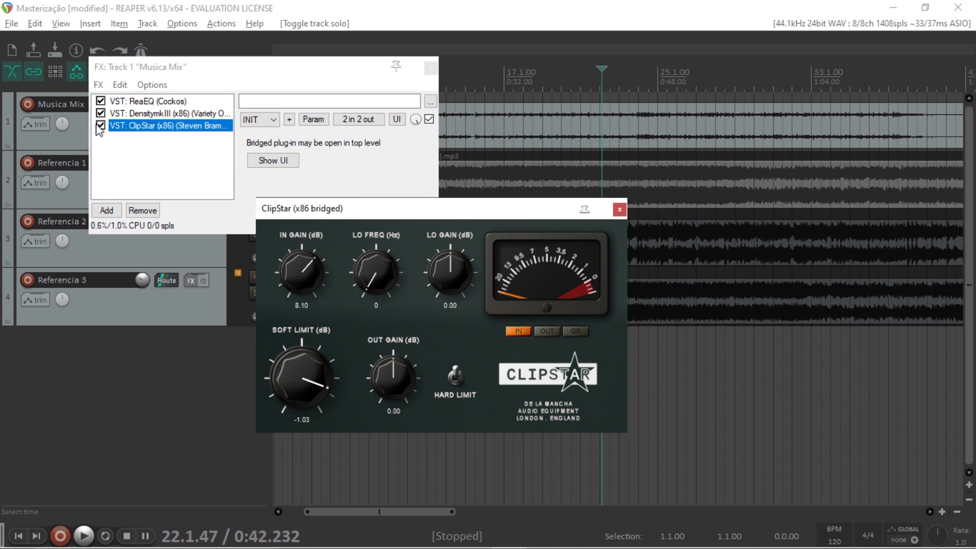
pyautogui.press('space')
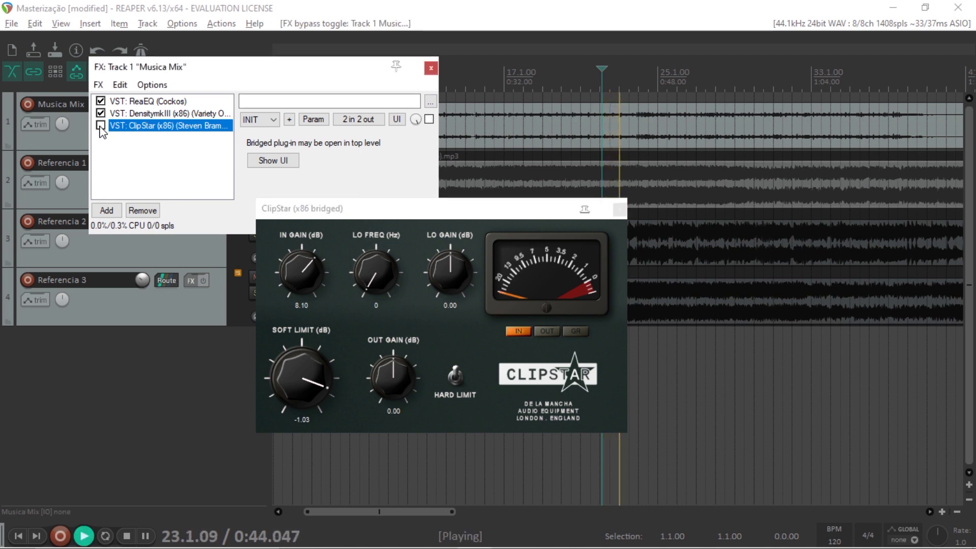
pyautogui.click(101, 126)
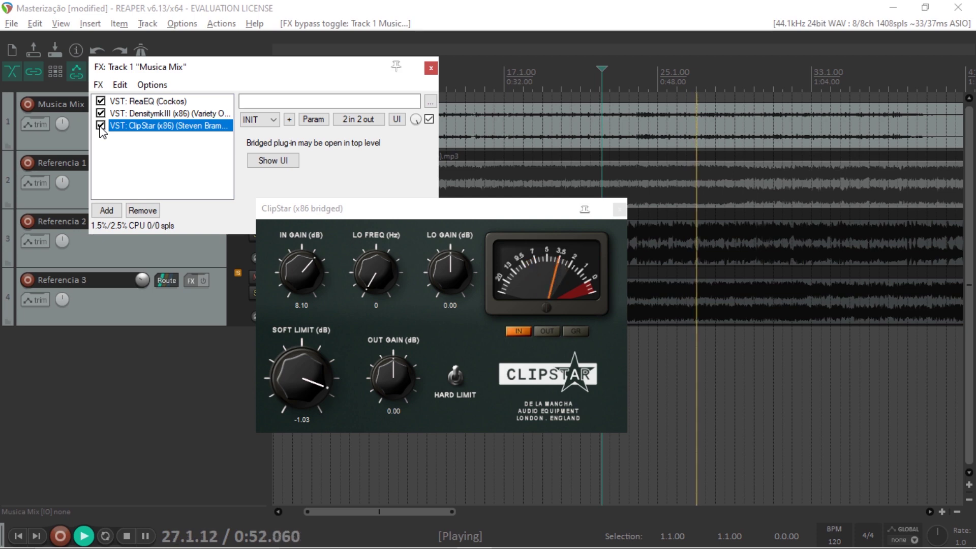
pyautogui.click(101, 125)
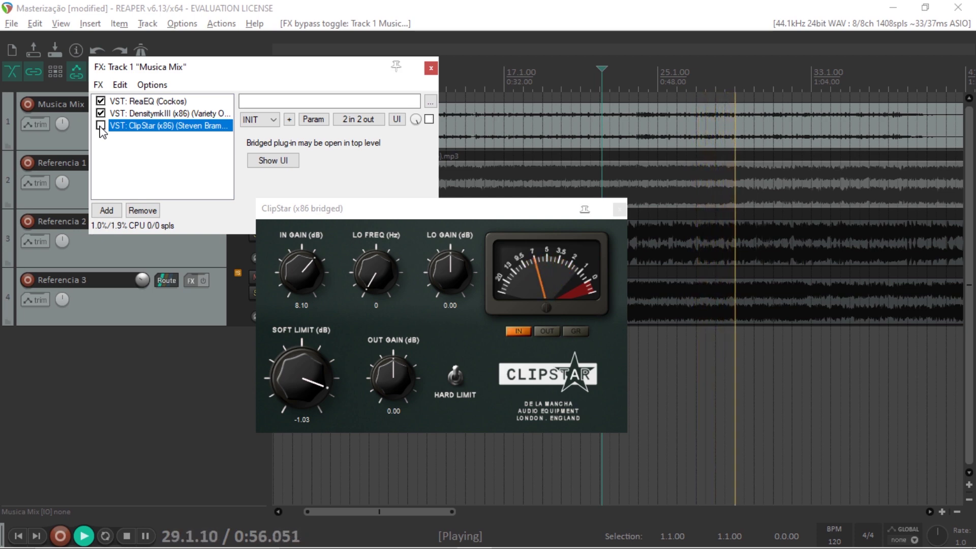
pyautogui.click(100, 126)
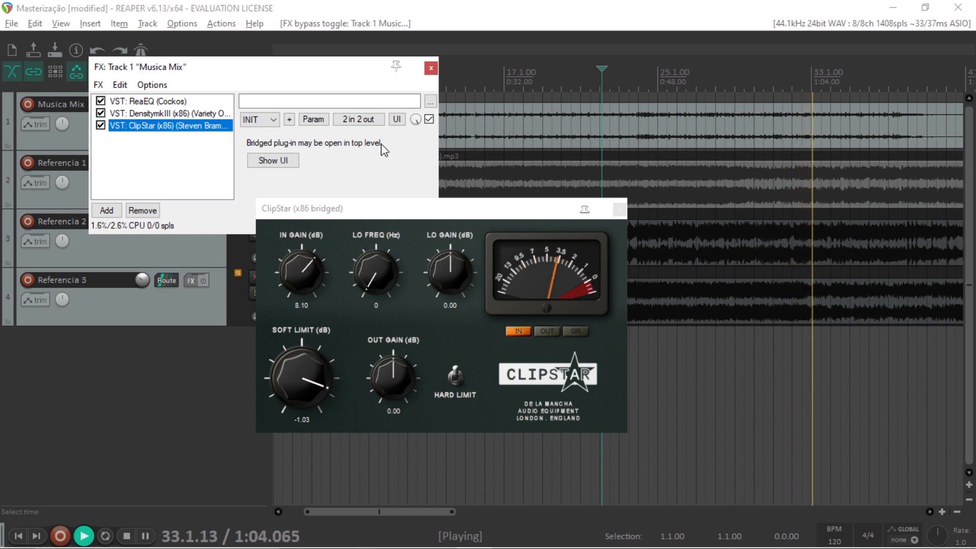
pyautogui.press('space')
pyautogui.click(430, 68)
pyautogui.click(619, 210)
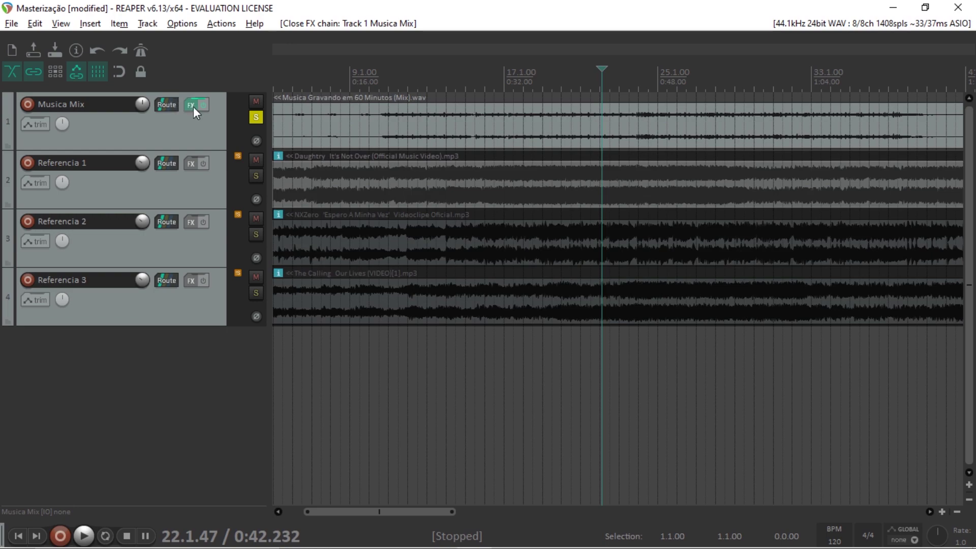
# - Search the plug-ins available for the Musica Mix track for "limiter"
pyautogui.click(191, 106)
pyautogui.click(108, 210)
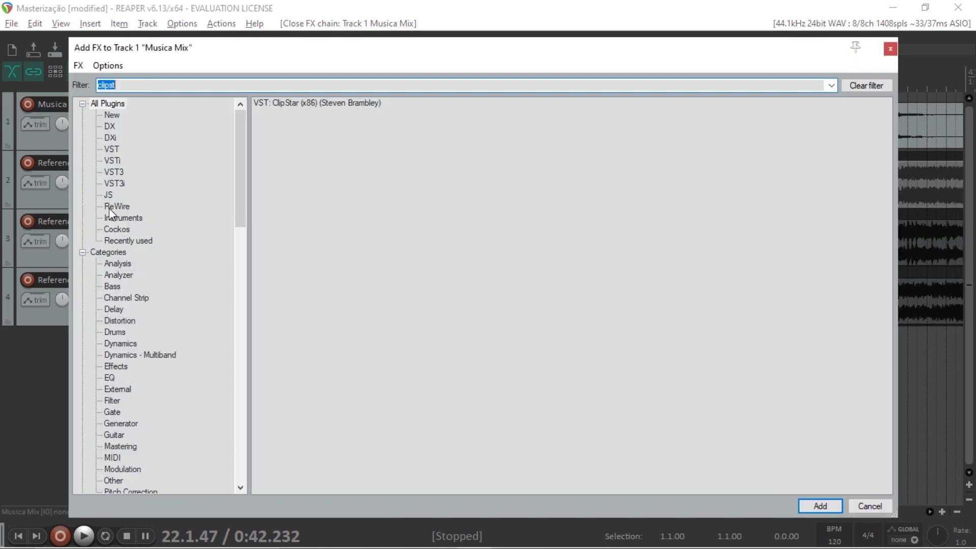
pyautogui.write('limiter')
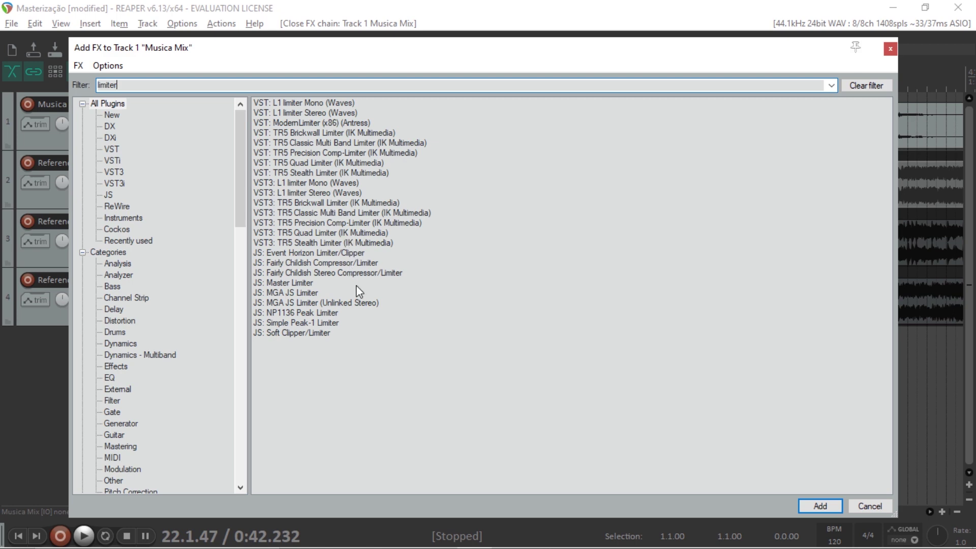
# - Filter the plug-ins by "unlimit" and add Unlimited (Sonic Anomaly) to the Musica Mix effects chain
pyautogui.press('BackSpace')
pyautogui.press('BackSpace')
pyautogui.press('BackSpace')
pyautogui.press('BackSpace')
pyautogui.press('BackSpace')
pyautogui.press('BackSpace')
pyautogui.press('BackSpace')
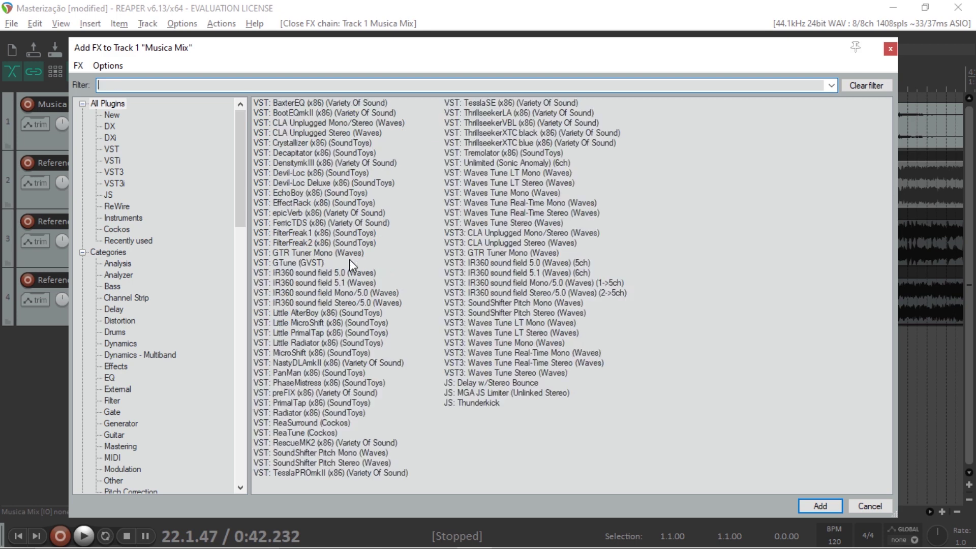
pyautogui.write('unlimit')
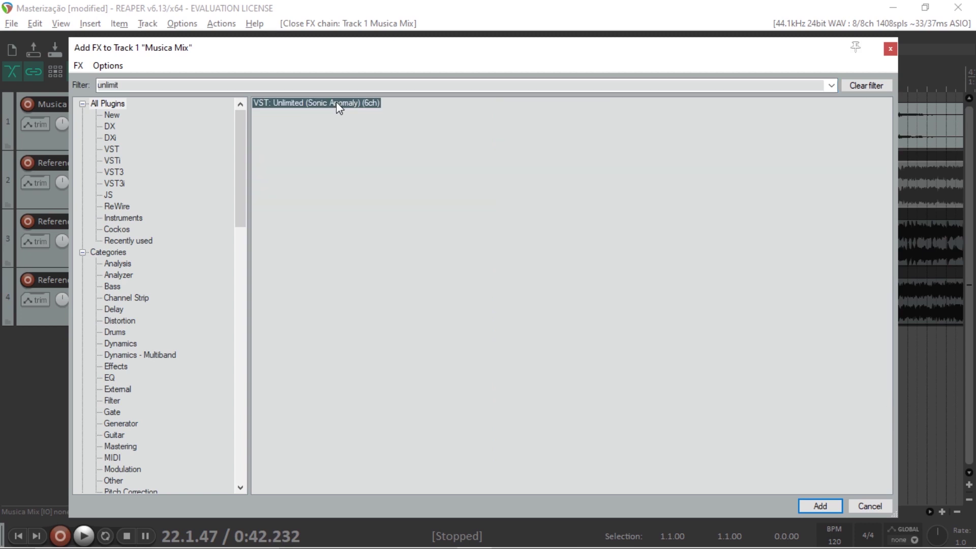
pyautogui.doubleClick(337, 101)
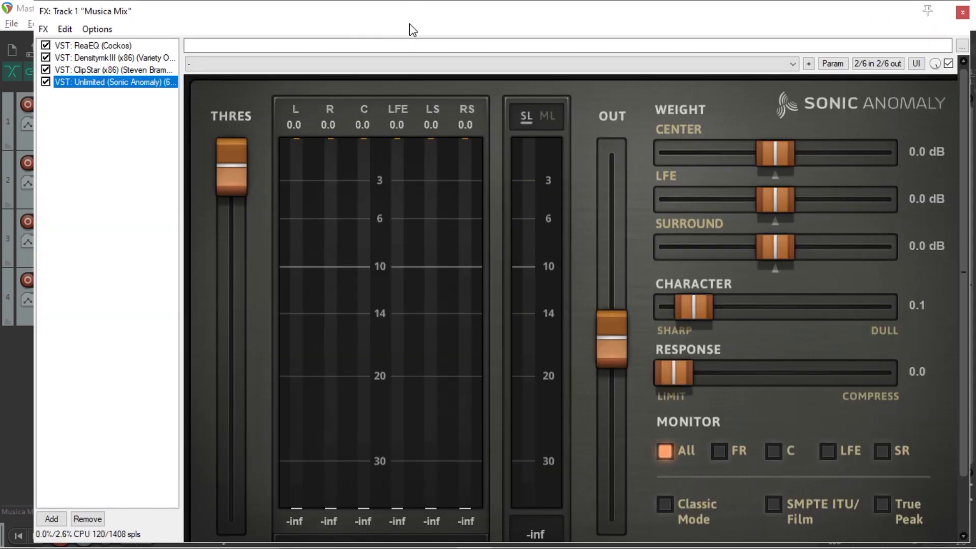
# - Set Unlimited's output level to -1.00 dB, moving the effects window to expose its lower controls
pyautogui.moveTo(414, 21); pyautogui.dragTo(366, 9)
pyautogui.moveTo(916, 328); pyautogui.dragTo(913, 429)
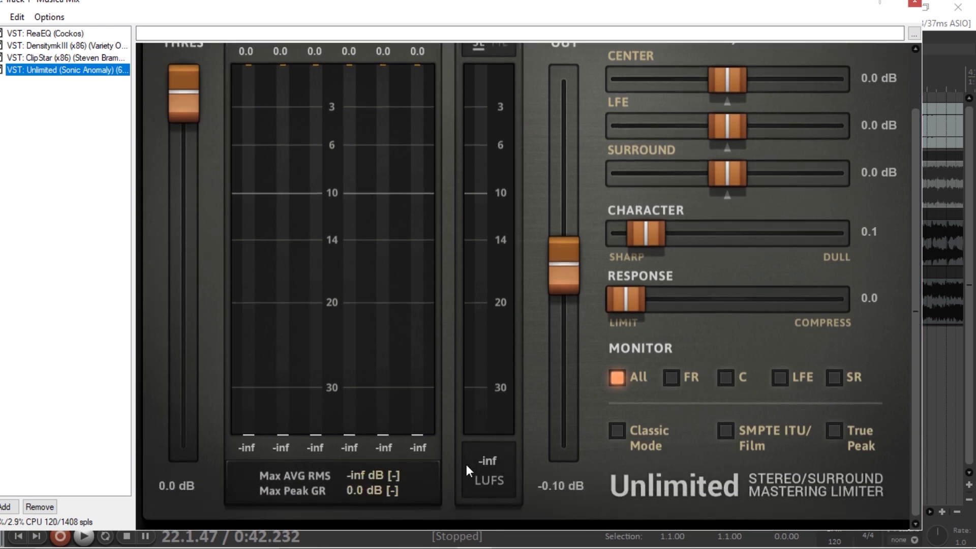
pyautogui.click(972, 281)
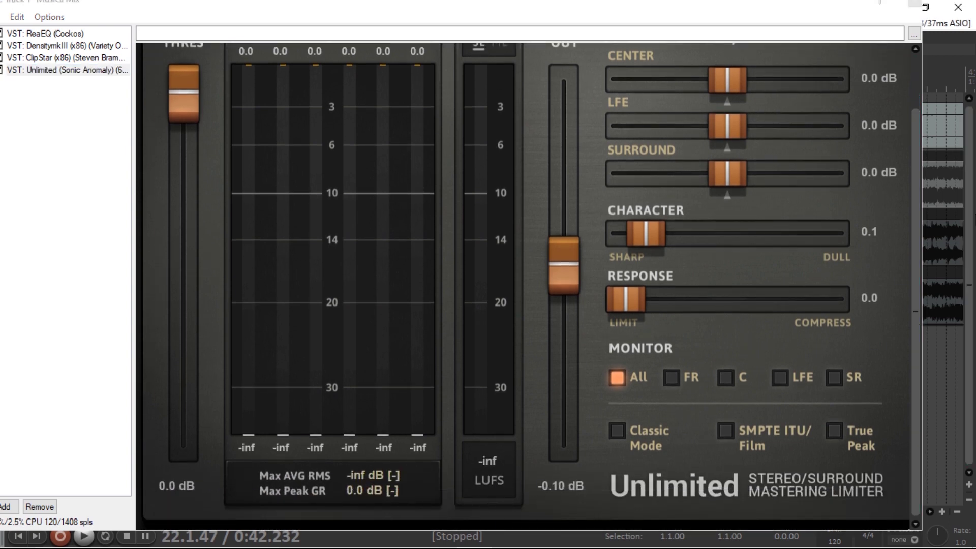
pyautogui.moveTo(917, 386); pyautogui.dragTo(920, 319)
pyautogui.moveTo(932, 353); pyautogui.dragTo(932, 356)
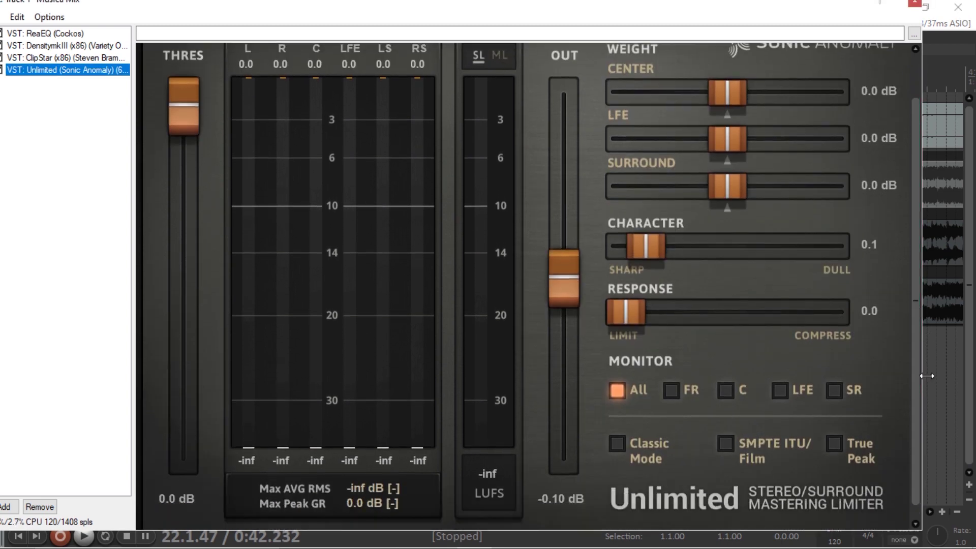
pyautogui.moveTo(574, 287); pyautogui.dragTo(565, 307)
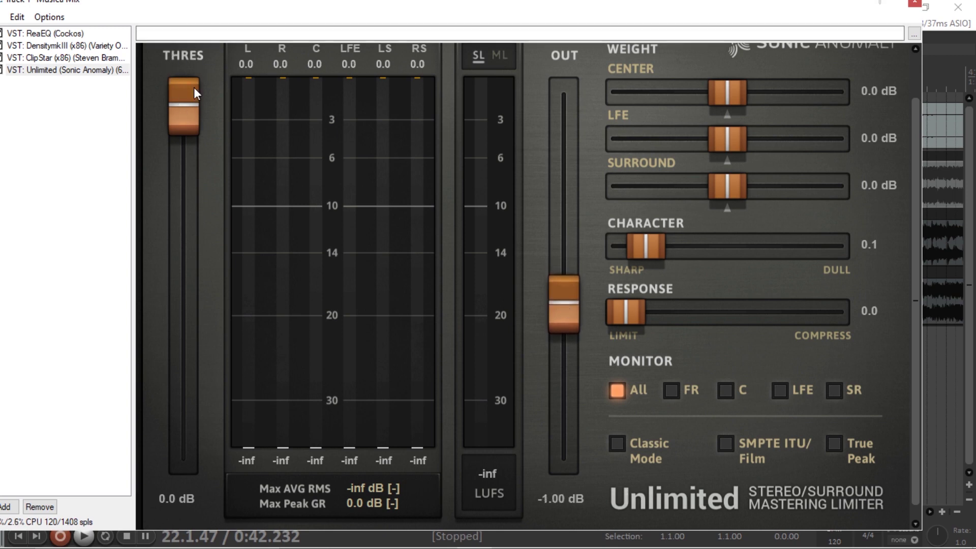
# - Try out different positions of Unlimited's threshold and return it to 0.0 dB
pyautogui.moveTo(182, 109); pyautogui.dragTo(181, 149)
pyautogui.moveTo(182, 212); pyautogui.dragTo(199, 68)
pyautogui.moveTo(195, 203); pyautogui.dragTo(209, 89)
pyautogui.scroll(1, 304, 71)
pyautogui.scroll(-1, 928, 311)
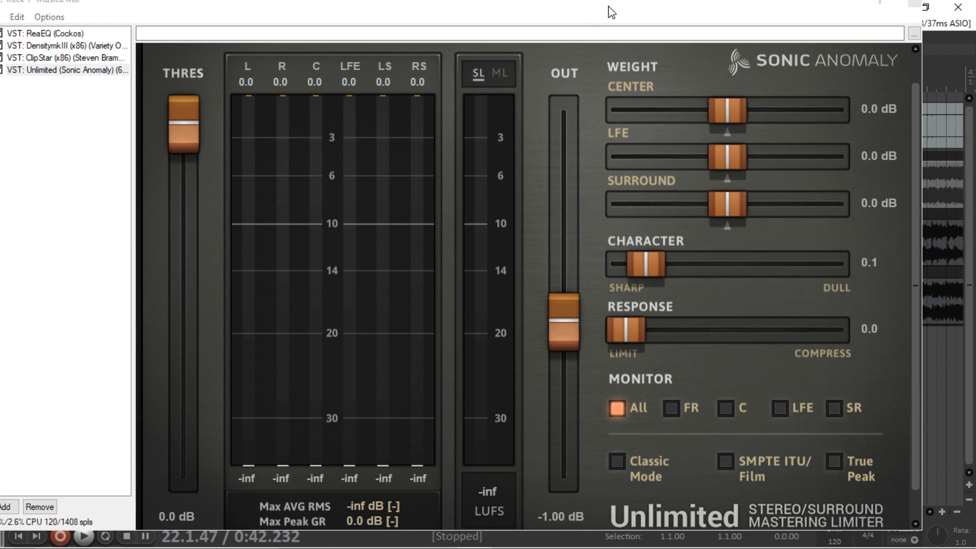
# - Lower Unlimited's threshold to -6.4 dB while Musica Mix plays, then stop playback and close the effects window
pyautogui.moveTo(611, 13); pyautogui.dragTo(605, 17)
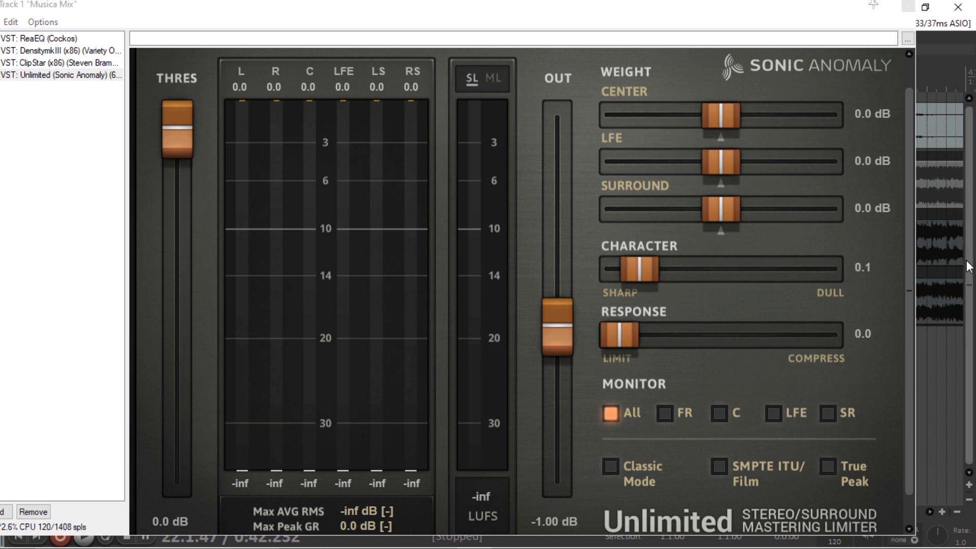
pyautogui.click(84, 540)
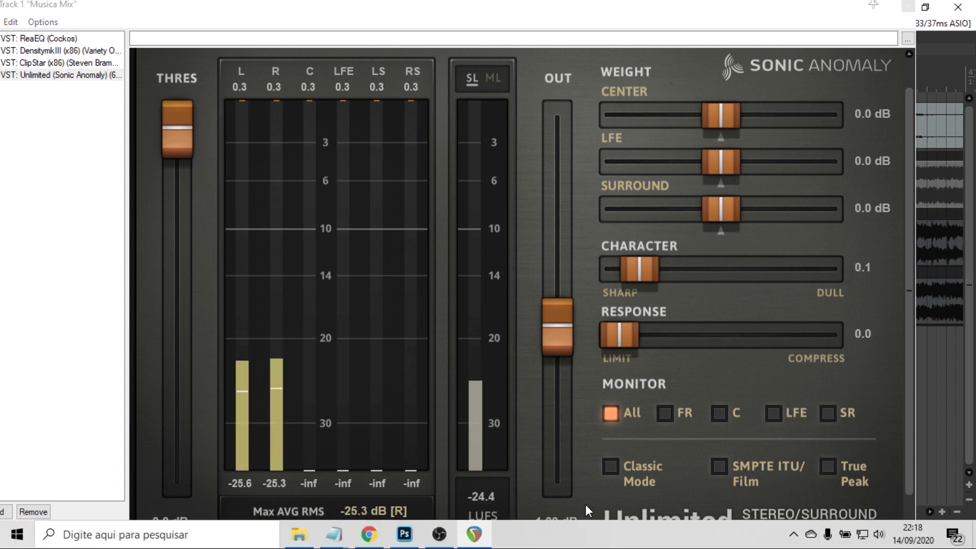
pyautogui.scroll(-2, 178, 140)
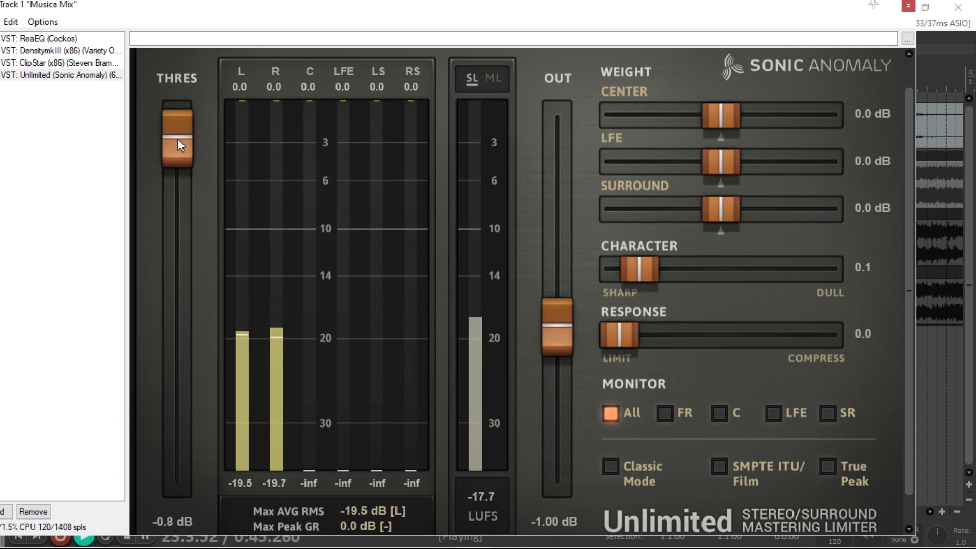
pyautogui.moveTo(178, 139); pyautogui.dragTo(165, 199)
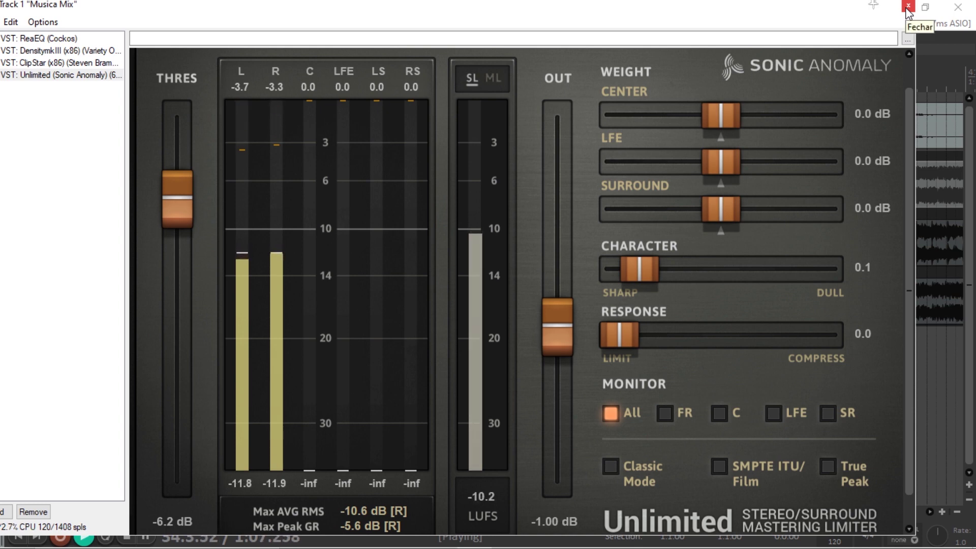
pyautogui.moveTo(181, 196); pyautogui.dragTo(184, 201)
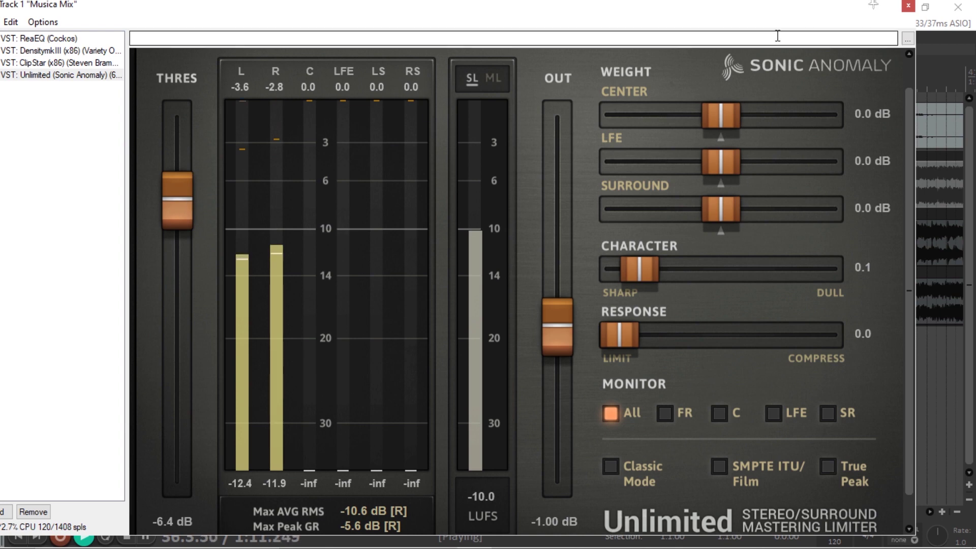
pyautogui.press('space')
pyautogui.click(909, 7)
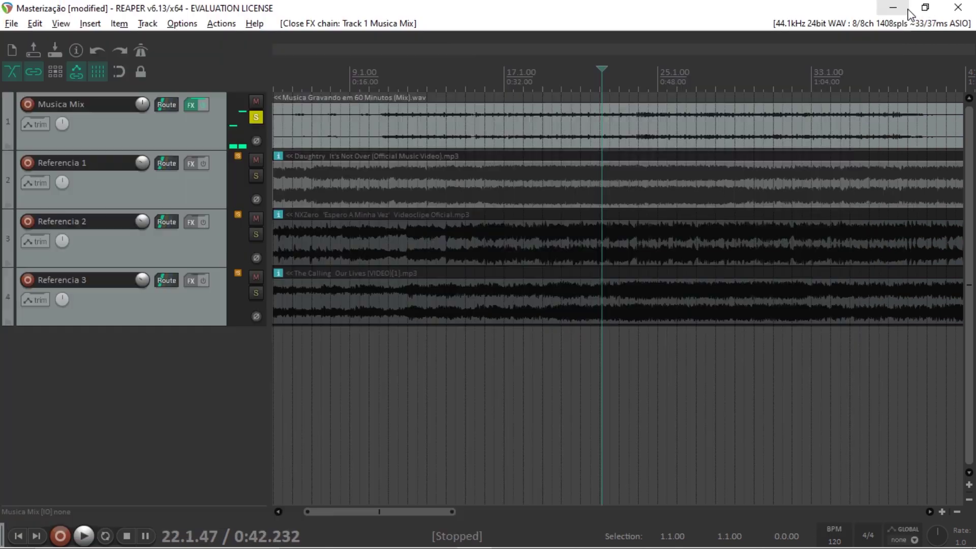
# - Unsolo Musica Mix and reset the volume of Referencia 1, 2 and 3 together to 0.00 dB in the mixer
pyautogui.click(254, 117)
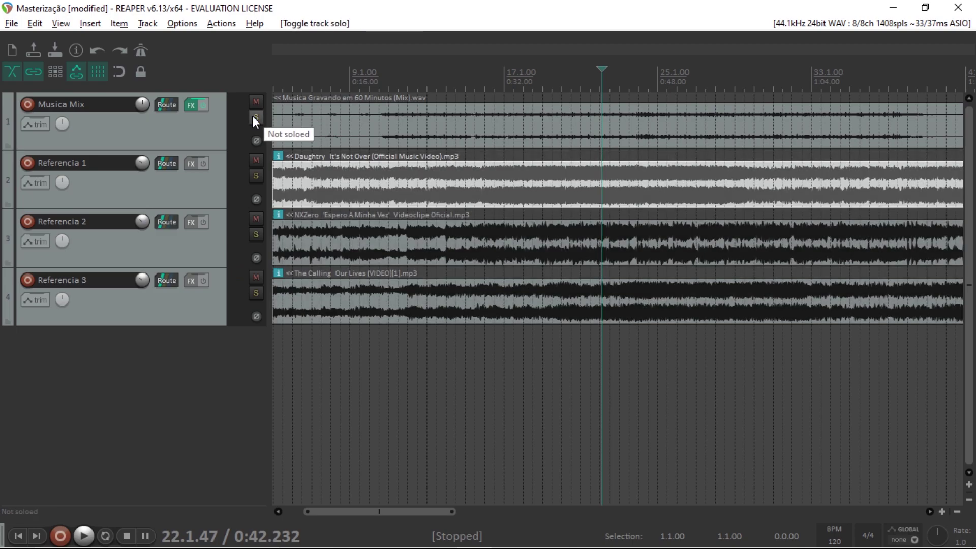
pyautogui.hotkey('ctrl', 'm')
pyautogui.click(179, 541)
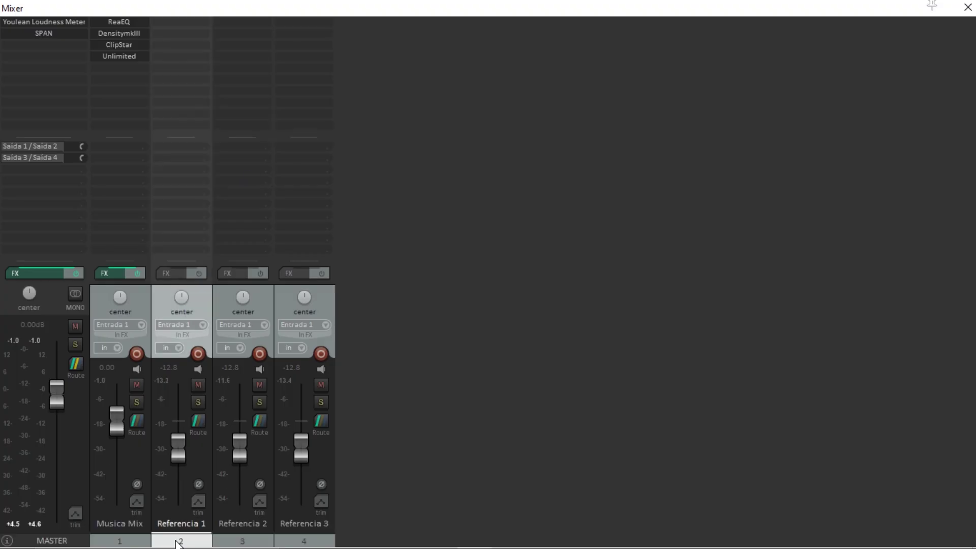
pyautogui.keyDown('shift'); pyautogui.click(288, 543); pyautogui.keyUp('shift')
pyautogui.doubleClick(175, 451)
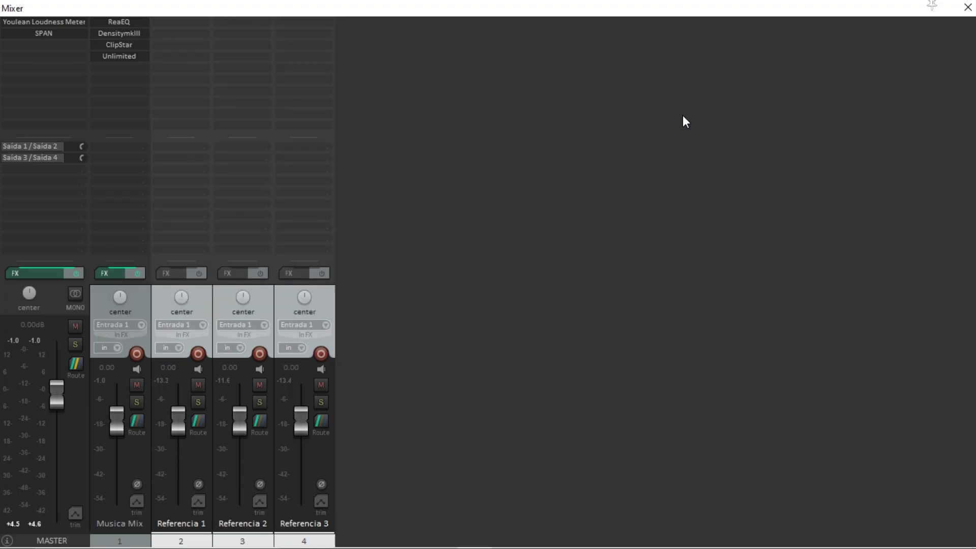
pyautogui.click(968, 7)
pyautogui.click(127, 367)
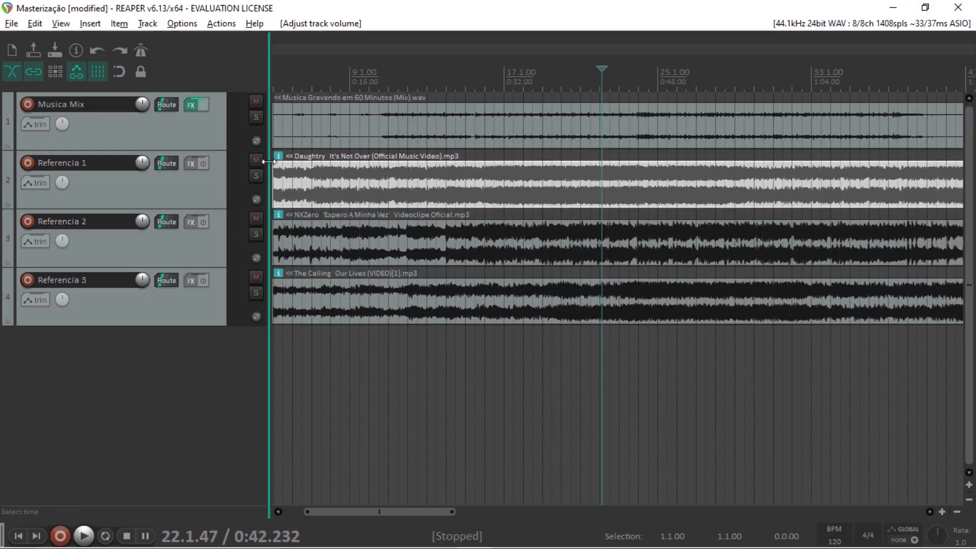
# - Play the soloed Referencia 1 from shortly before bar 17 and compare it with Musica Mix
pyautogui.click(256, 176)
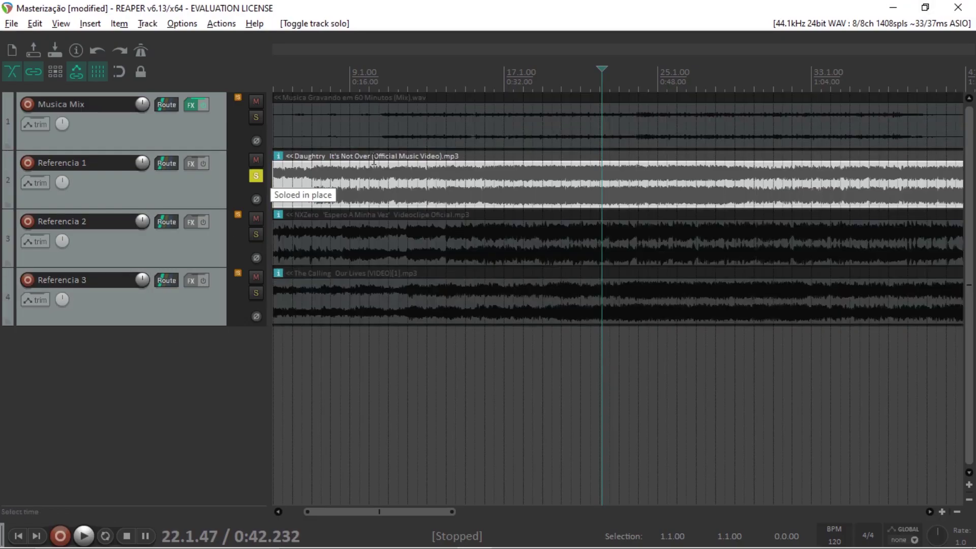
pyautogui.click(483, 78)
pyautogui.press('space')
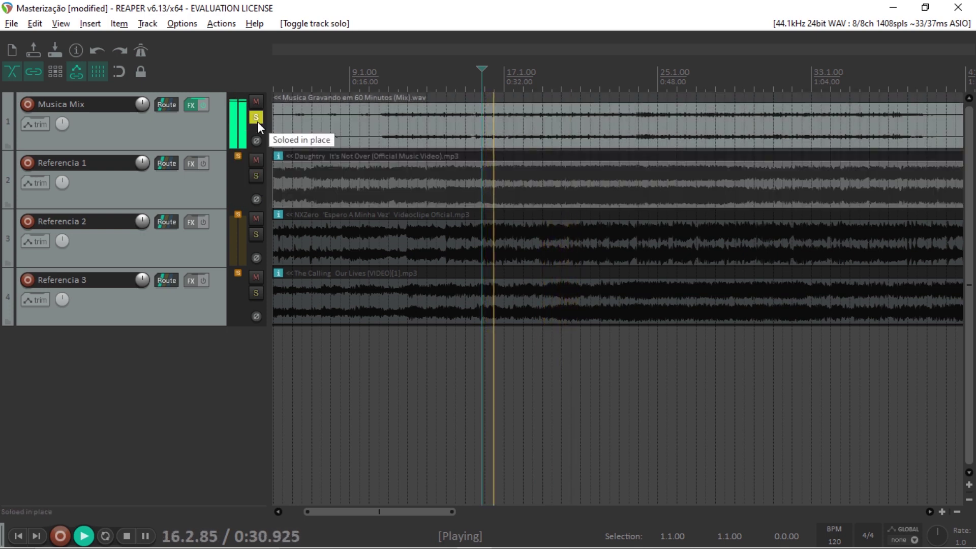
# - Reopen Unlimited on Musica Mix, lower its threshold further during playback, and close the limiter and mixer windows
pyautogui.hotkey('ctrl', 'm')
pyautogui.click(110, 56)
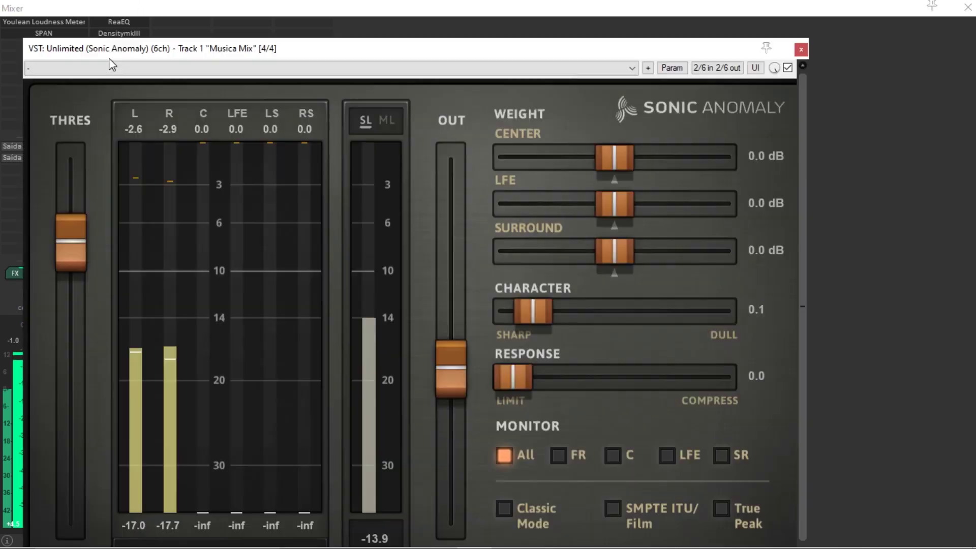
pyautogui.scroll(-5, 78, 260)
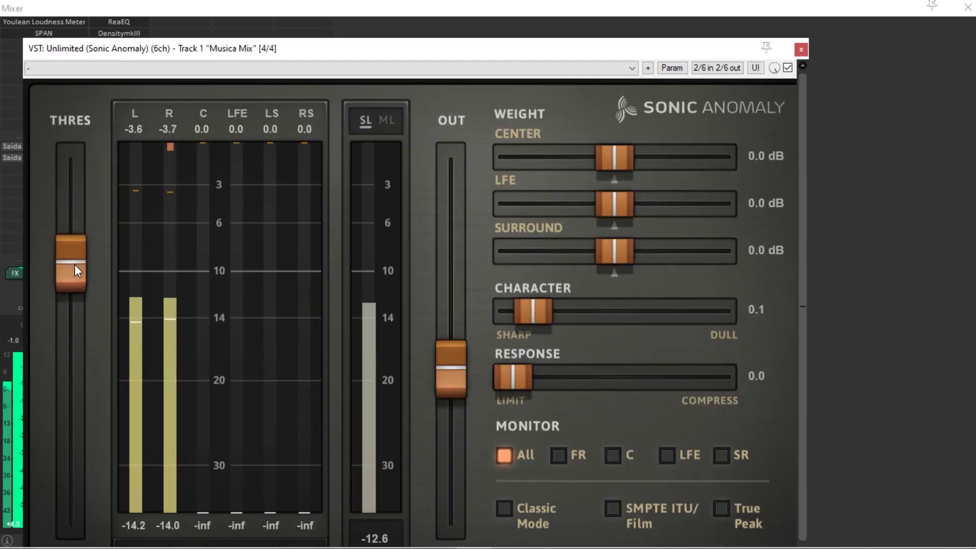
pyautogui.moveTo(74, 266); pyautogui.dragTo(72, 276)
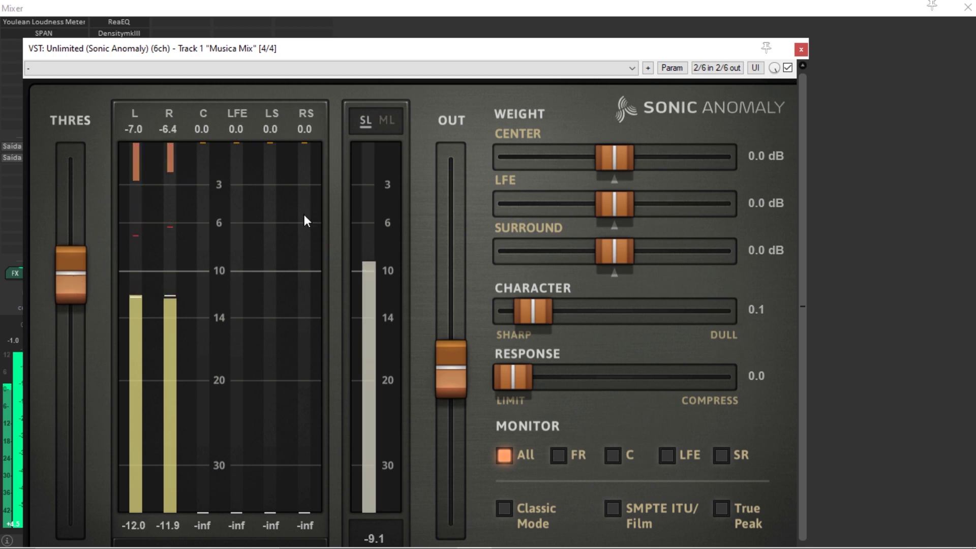
pyautogui.click(802, 50)
pyautogui.click(969, 7)
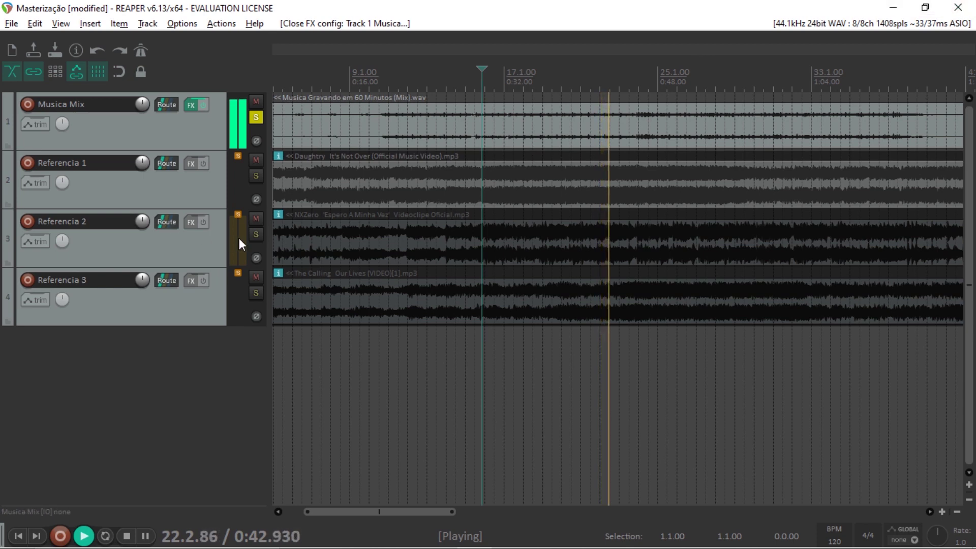
# - Play the soloed Referencia 3 from 0:43.718 and switch the solo exclusively to Musica Mix for comparison
pyautogui.press('space')
pyautogui.click(258, 120)
pyautogui.click(256, 293)
pyautogui.click(616, 72)
pyautogui.press('space')
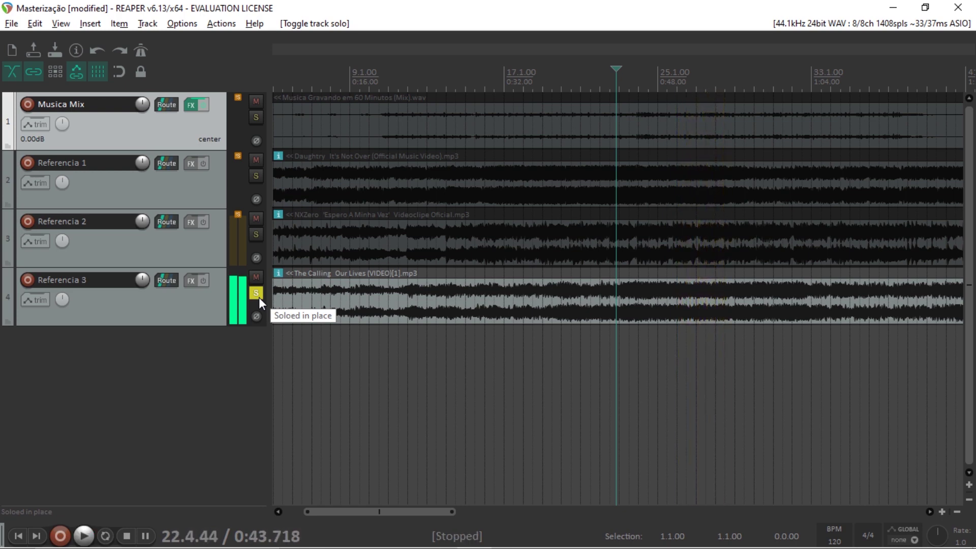
pyautogui.keyDown('ctrl'); pyautogui.click(257, 117); pyautogui.keyUp('ctrl')
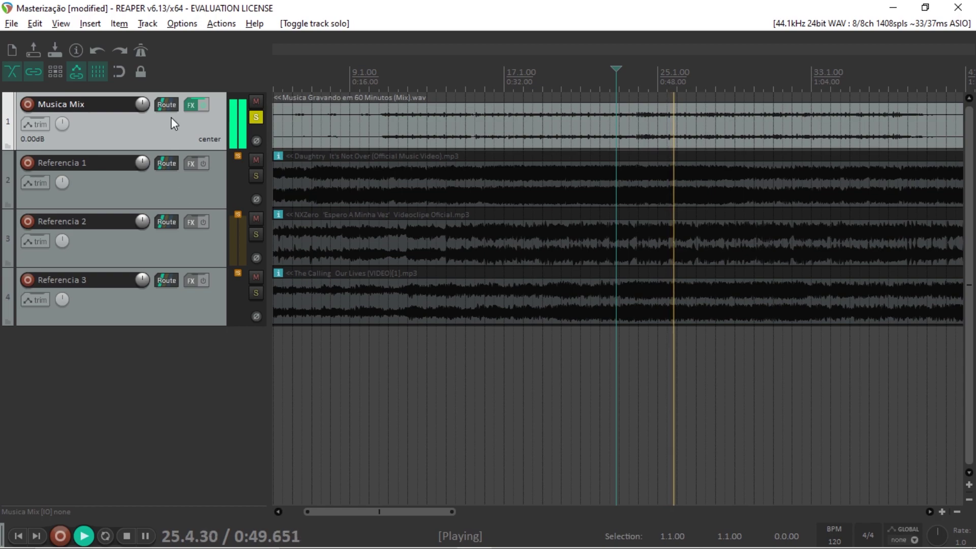
# - Review Unlimited, DensitymkIII, ClipStar and ReaEQ on Musica Mix during playback, then close all effect windows
pyautogui.click(188, 105)
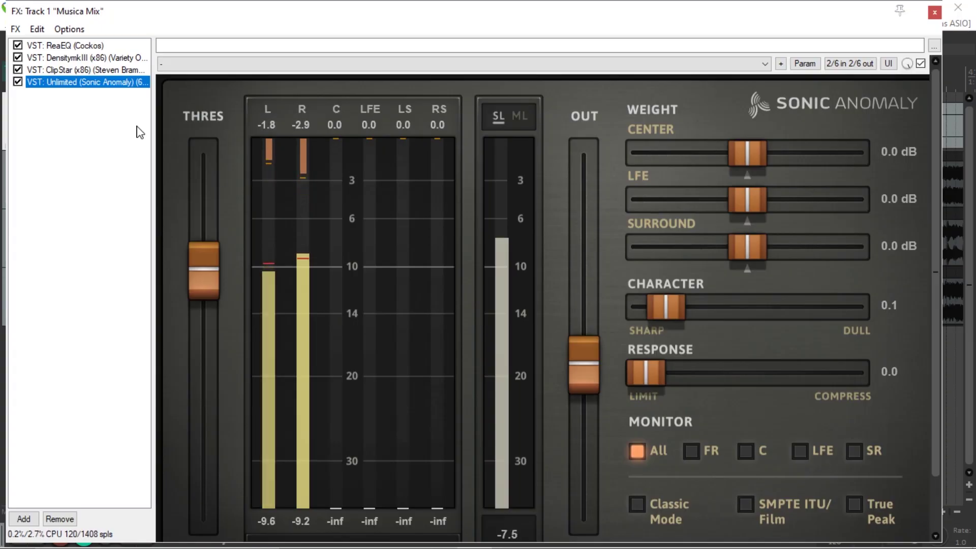
pyautogui.click(94, 58)
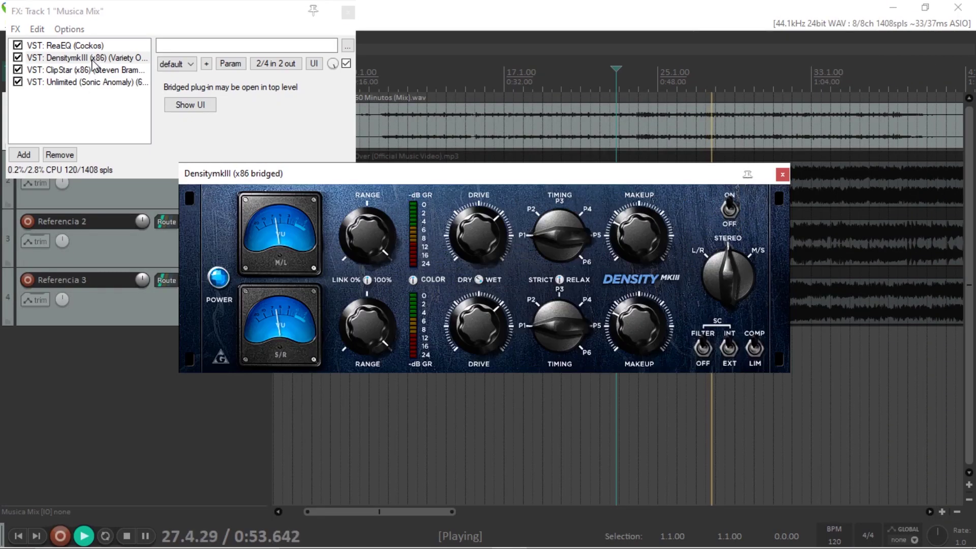
pyautogui.click(84, 71)
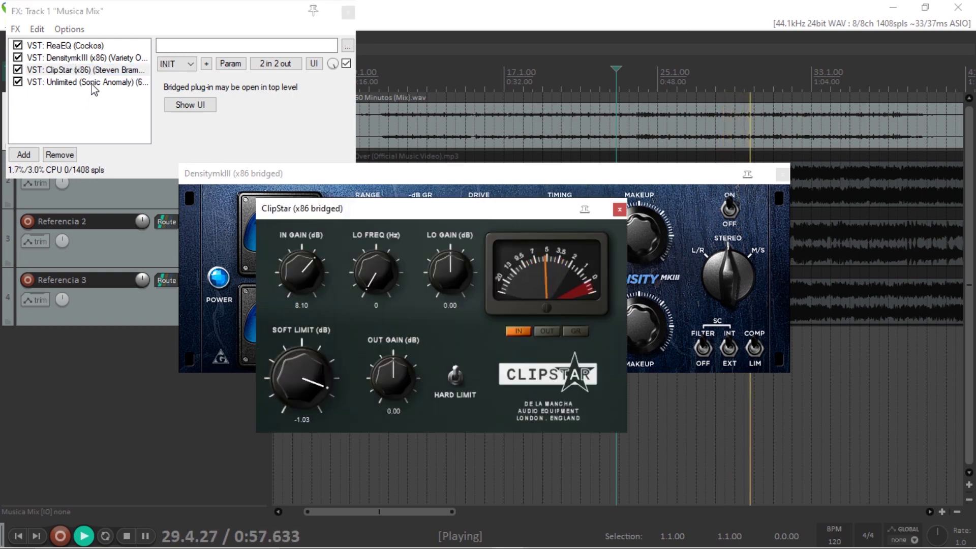
pyautogui.click(93, 83)
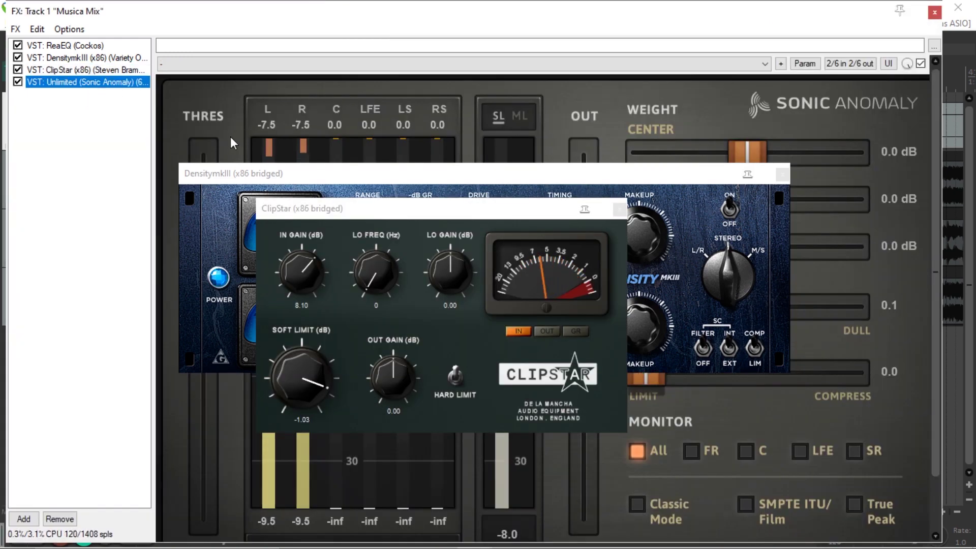
pyautogui.click(101, 47)
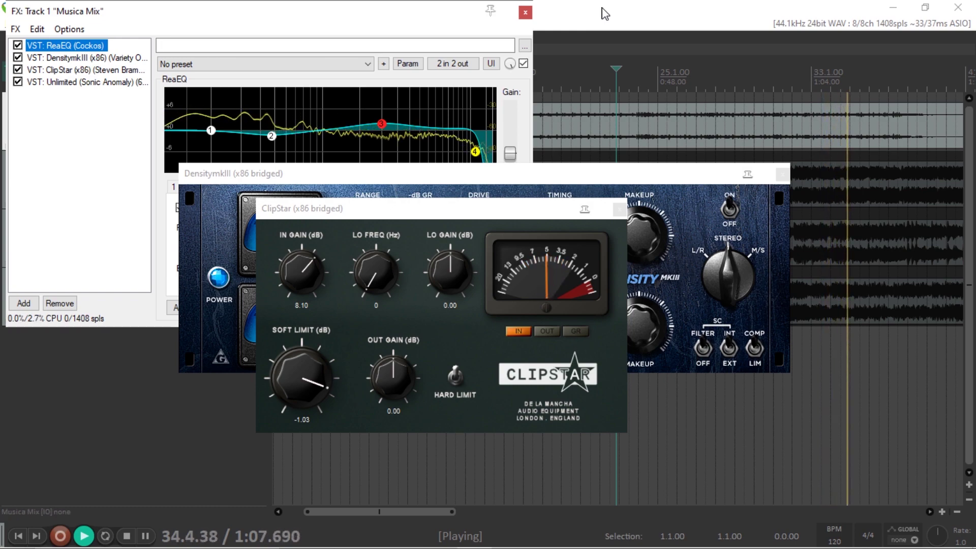
pyautogui.click(524, 13)
pyautogui.click(618, 209)
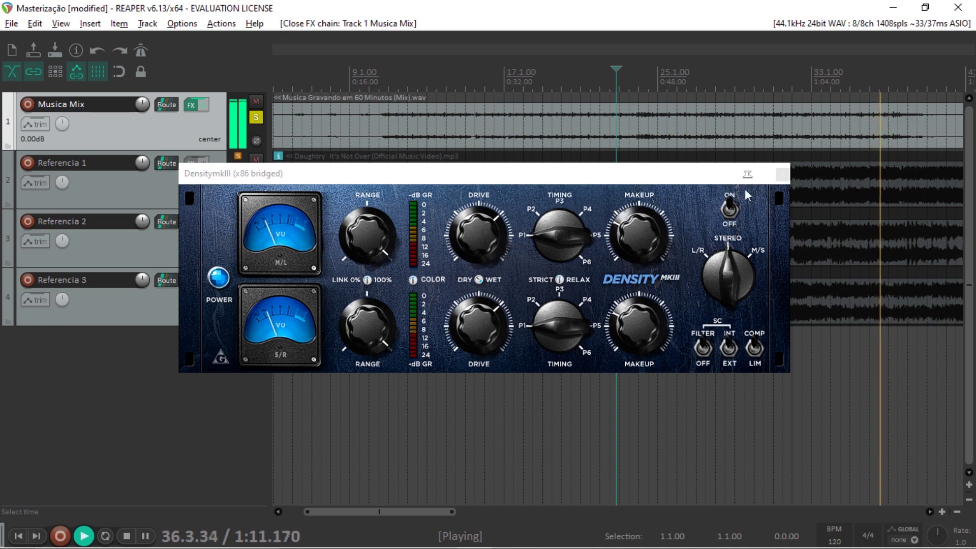
pyautogui.click(783, 174)
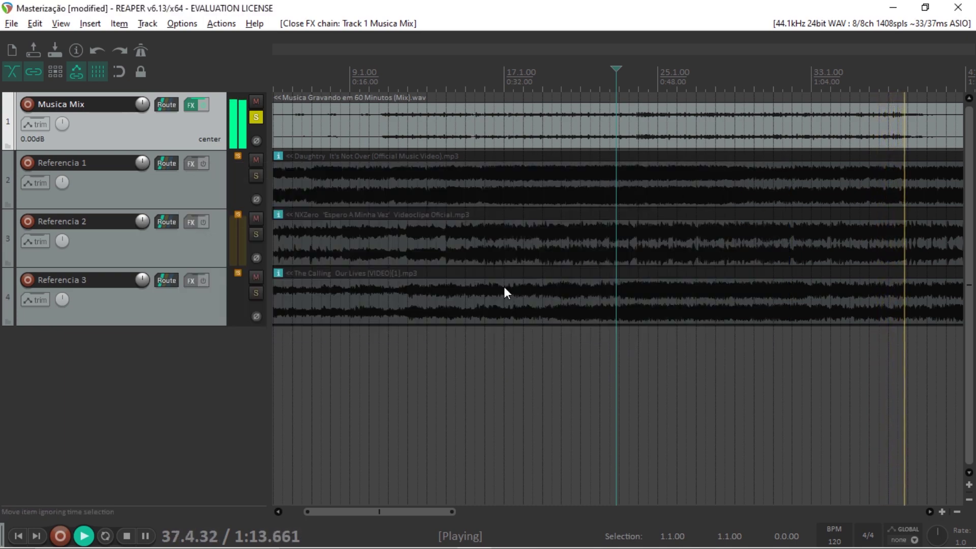
# - Stop playback with the edit cursor at 0:34.728 and unsolo Musica Mix
pyautogui.press('space')
pyautogui.click(530, 79)
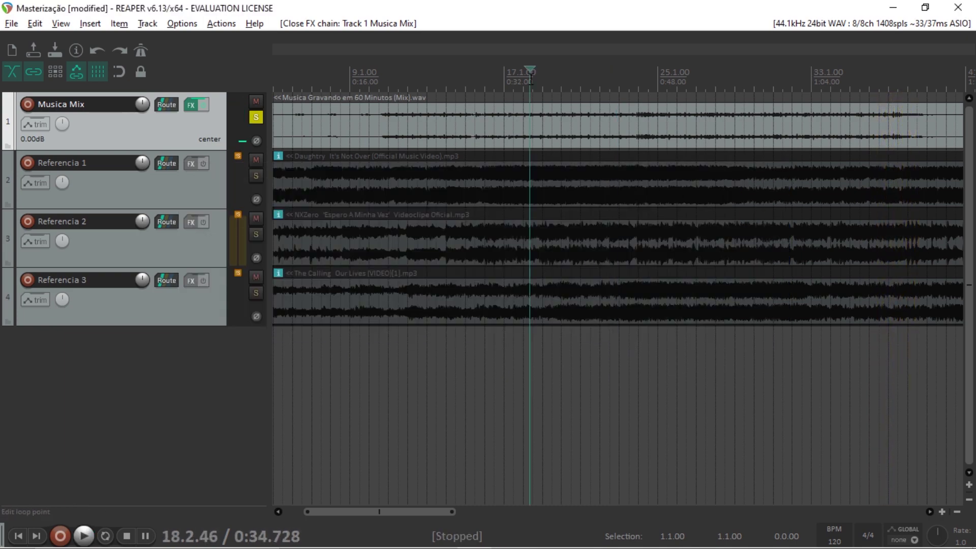
pyautogui.click(256, 118)
# - Examine Unlimited's controls in the Musica Mix effects chain, repositioning the window for a full view, then close it
pyautogui.click(191, 105)
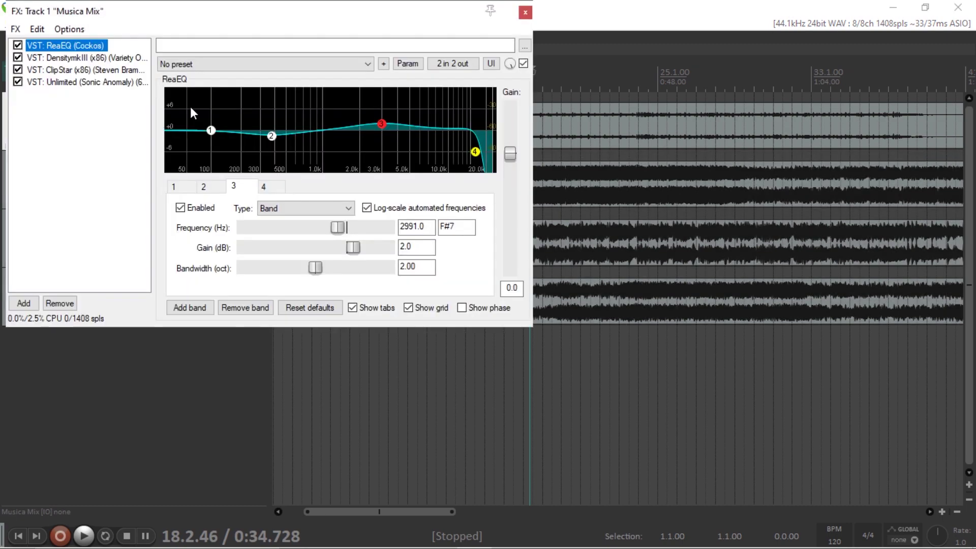
pyautogui.click(61, 82)
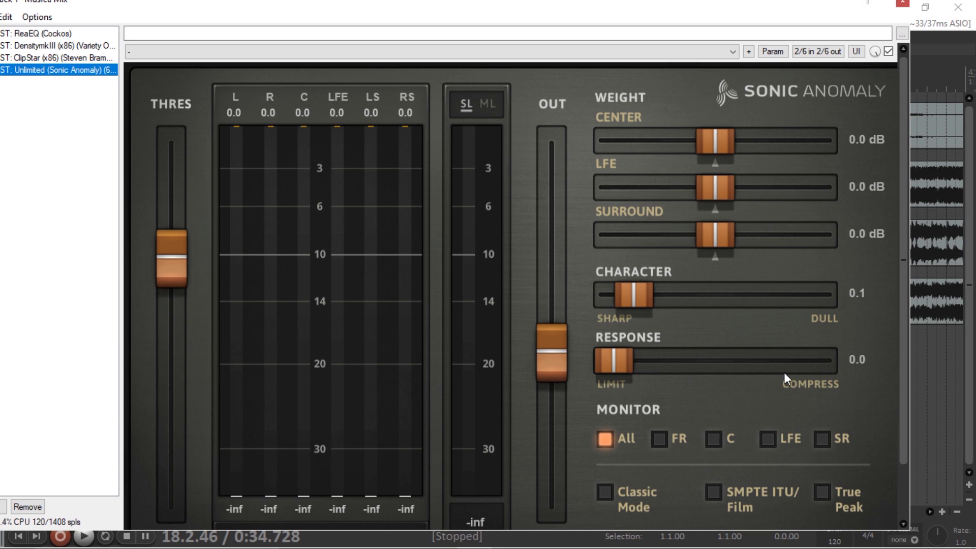
pyautogui.moveTo(211, 11); pyautogui.dragTo(255, 14)
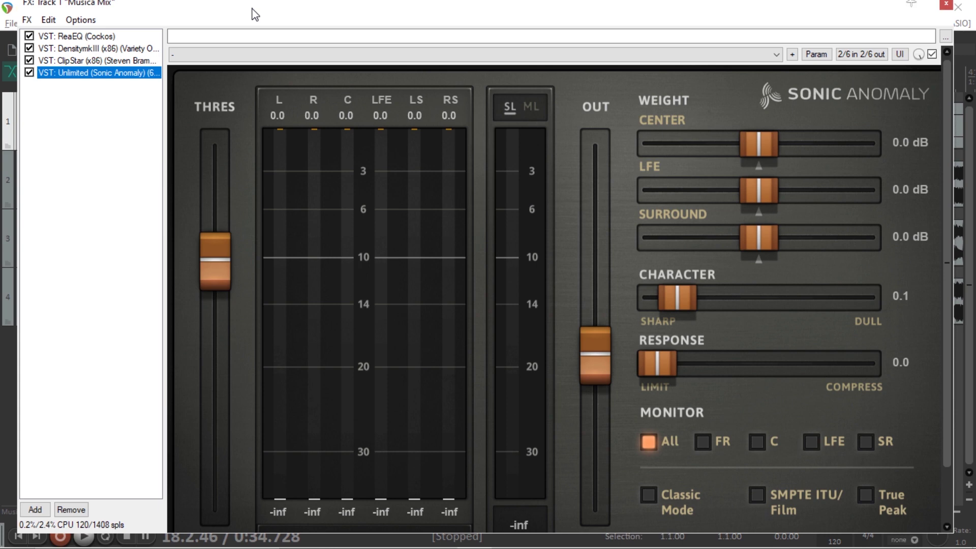
pyautogui.moveTo(256, 14); pyautogui.dragTo(249, 18)
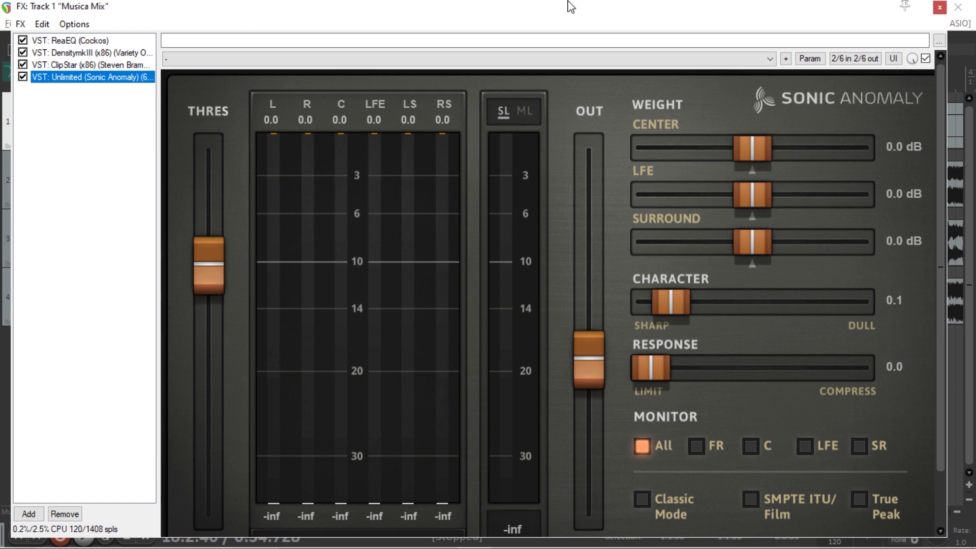
pyautogui.moveTo(580, 13); pyautogui.dragTo(575, 26)
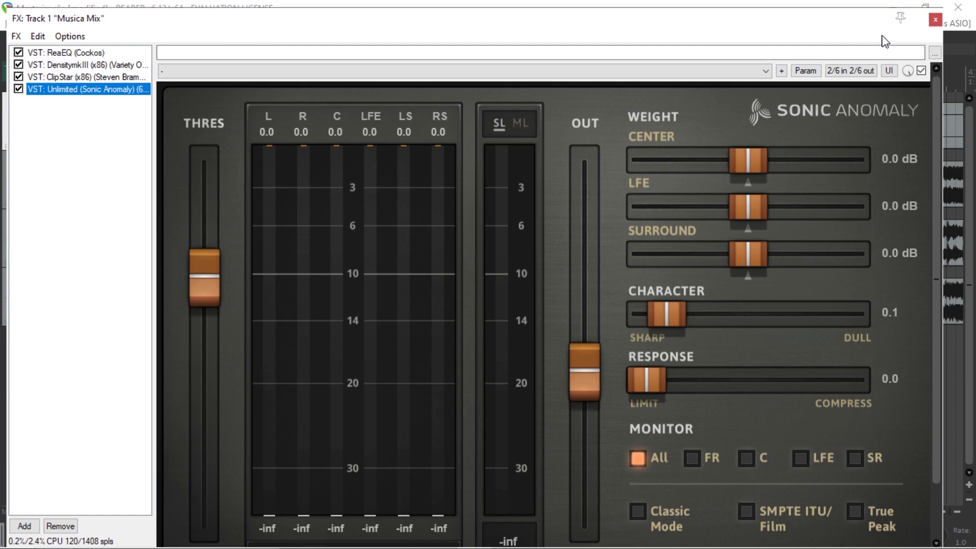
pyautogui.click(936, 21)
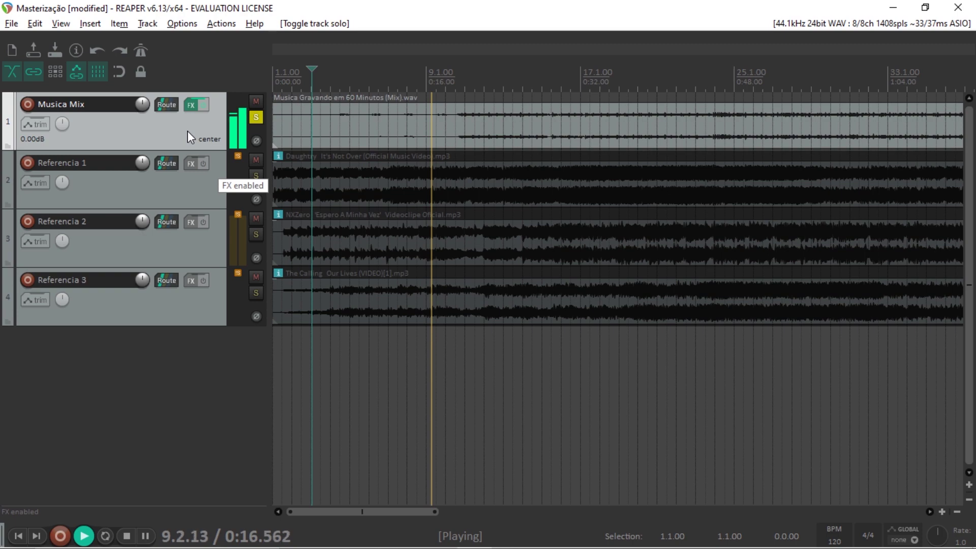
# - Open DensitymkIII, ClipStar and ReaEQ from the Musica Mix effects chain and arrange their windows so all are visible during playback
pyautogui.click(191, 109)
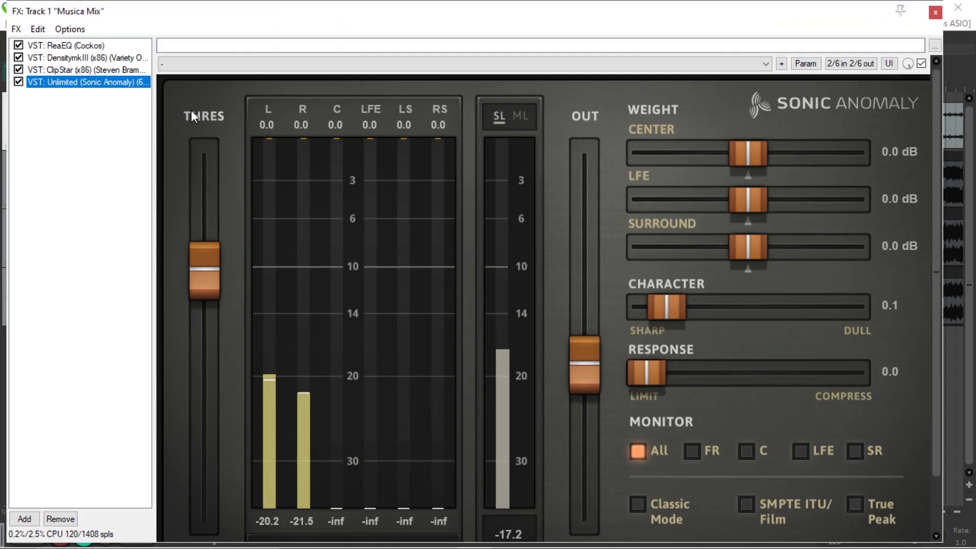
pyautogui.click(90, 71)
pyautogui.click(82, 57)
pyautogui.moveTo(460, 177); pyautogui.dragTo(640, 35)
pyautogui.moveTo(341, 212); pyautogui.dragTo(653, 258)
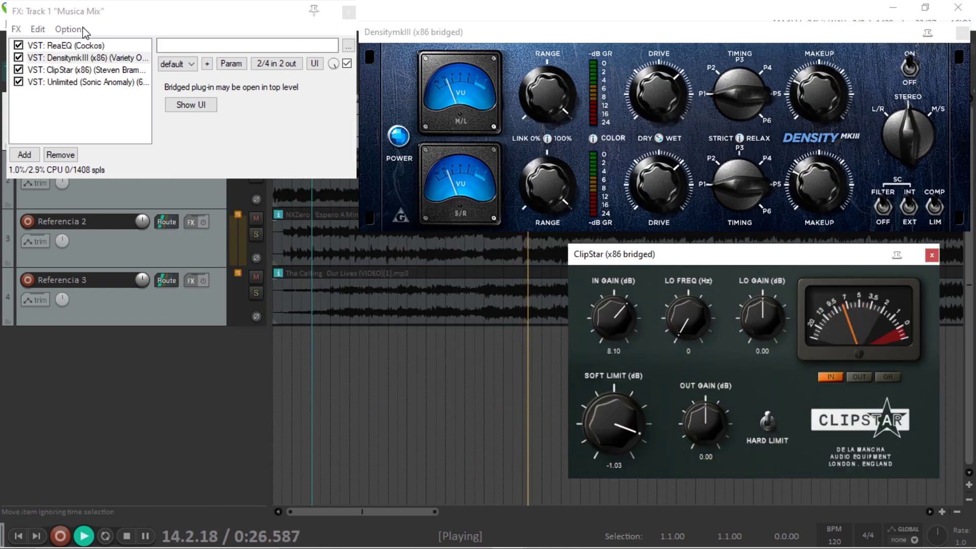
pyautogui.click(66, 45)
pyautogui.moveTo(237, 22); pyautogui.dragTo(227, 202)
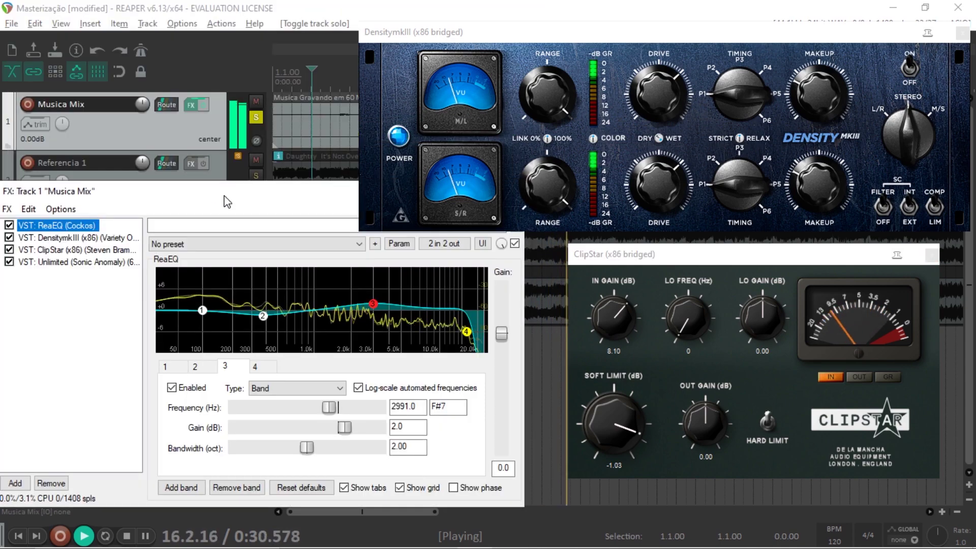